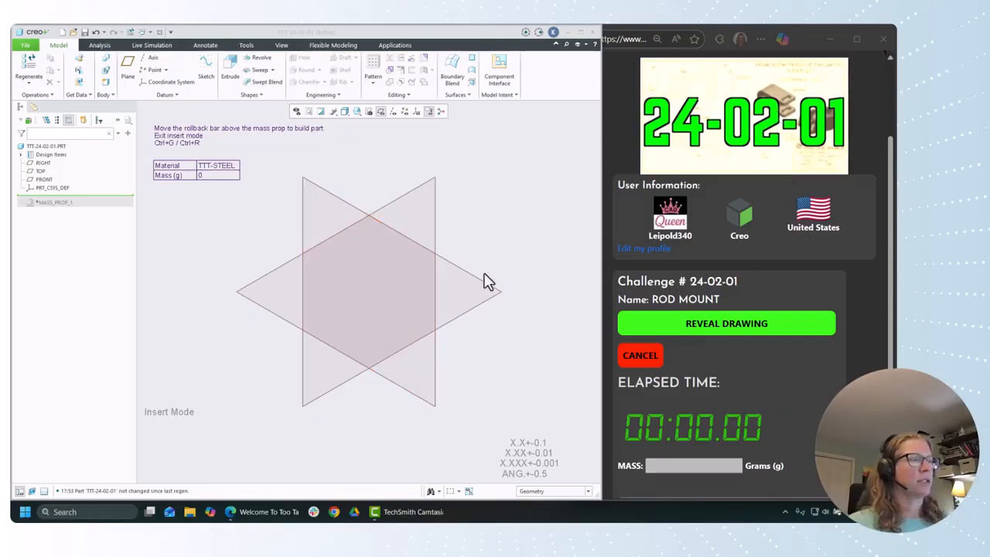
Reveal the drawing for the ROD MOUNT challenge 24-02-01 and return to the part model
click(501, 228)
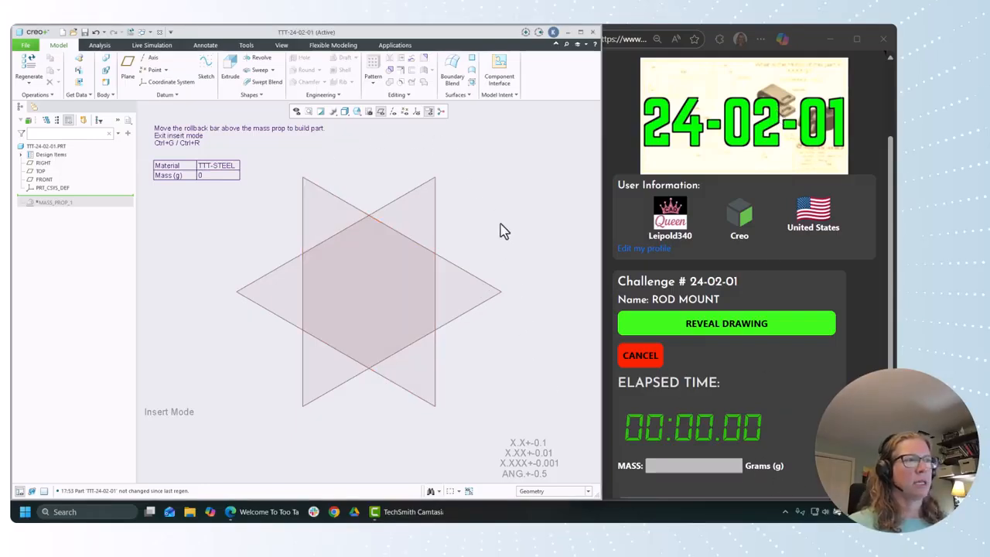
click(767, 333)
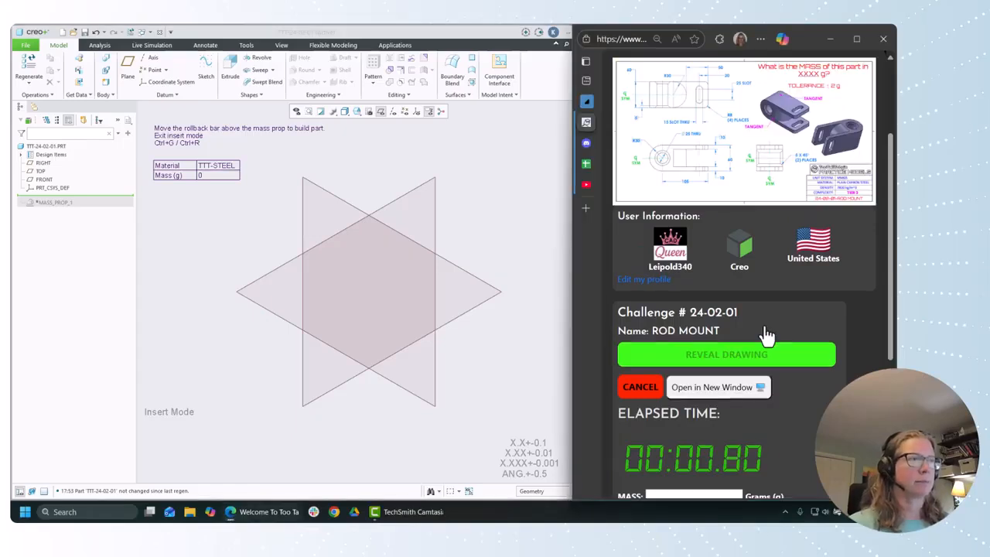
click(534, 256)
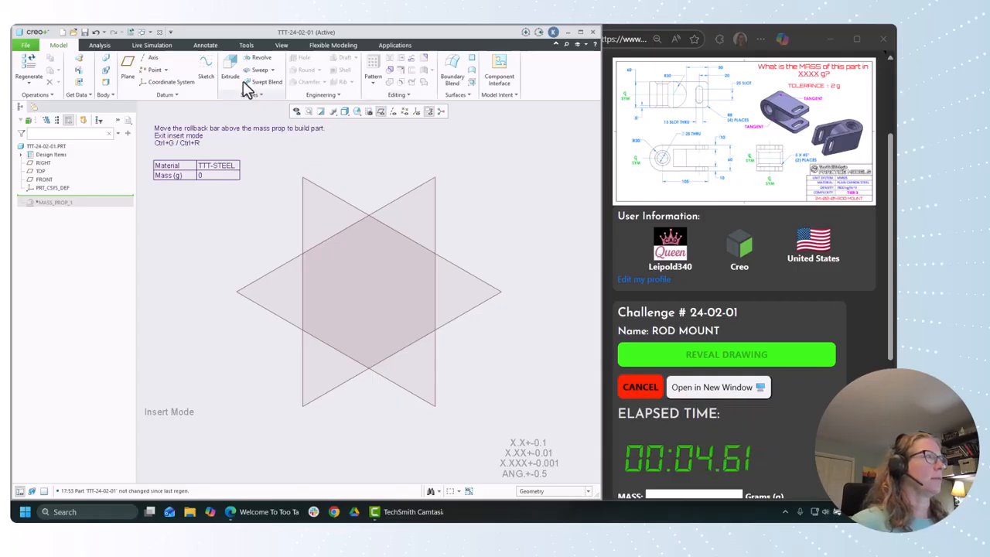
Start a new sketch on the FRONT datum plane, oriented with the RIGHT plane as the right reference
click(209, 64)
click(325, 191)
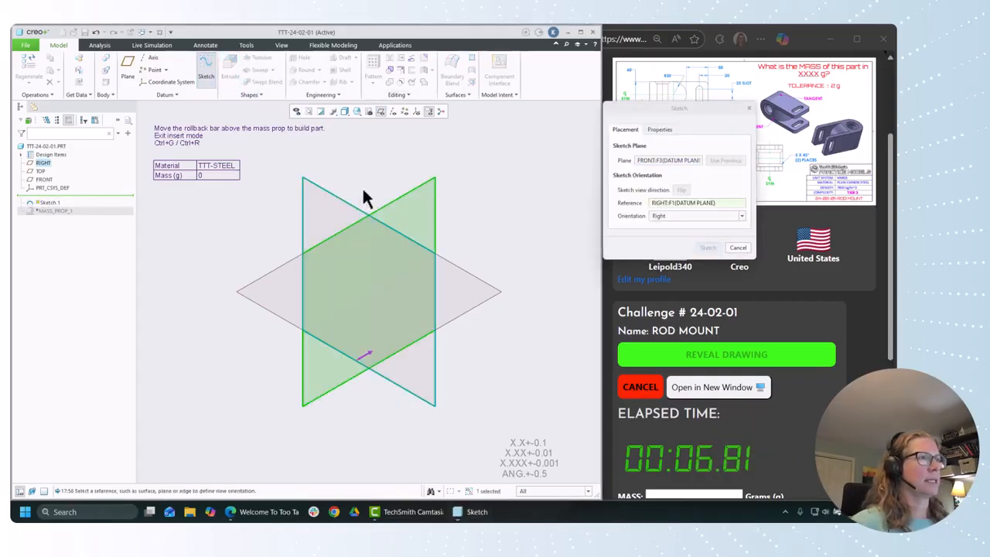
click(709, 246)
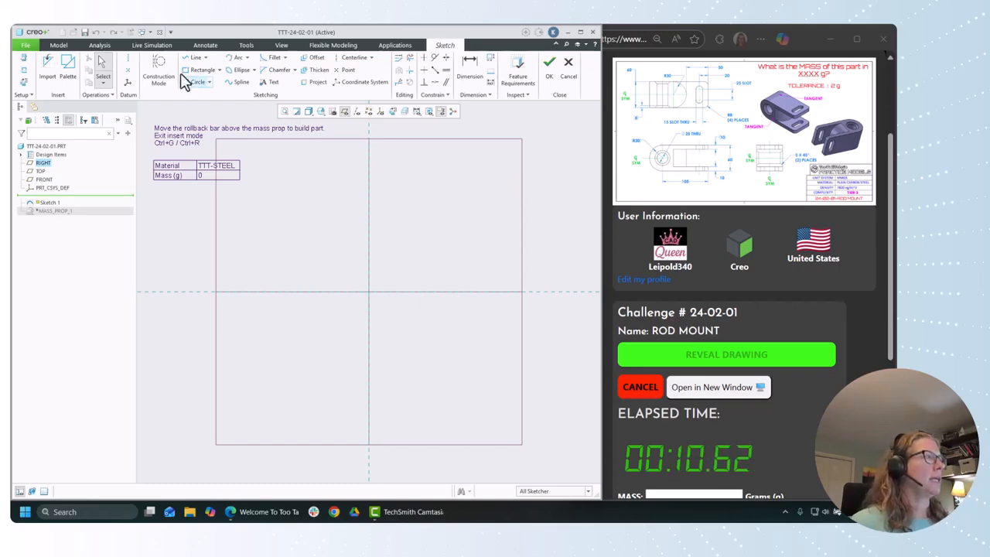
Sketch an origin-centred circle about 174 mm in diameter and a rectangle about 291 mm long, extending right from its vertical diameter
click(198, 82)
click(369, 291)
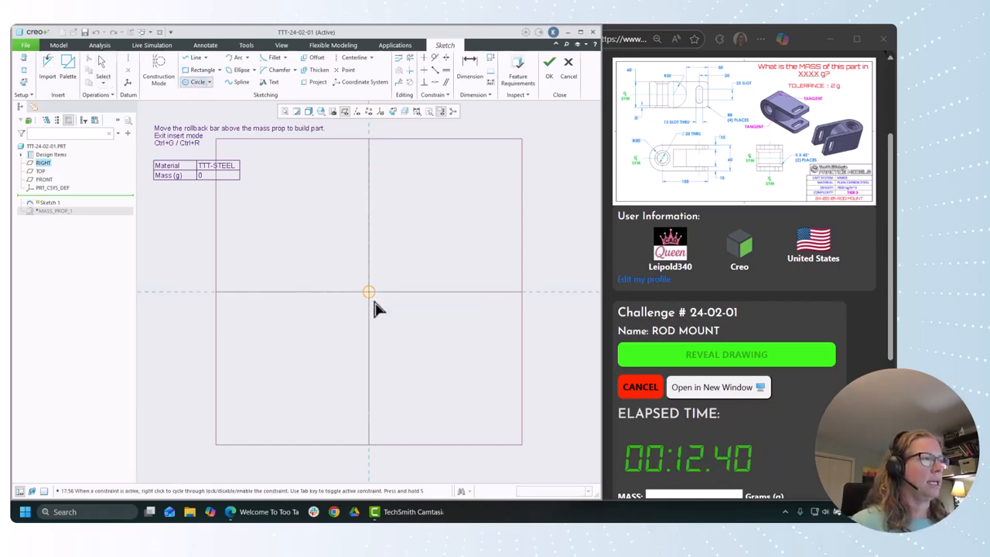
click(399, 338)
click(201, 70)
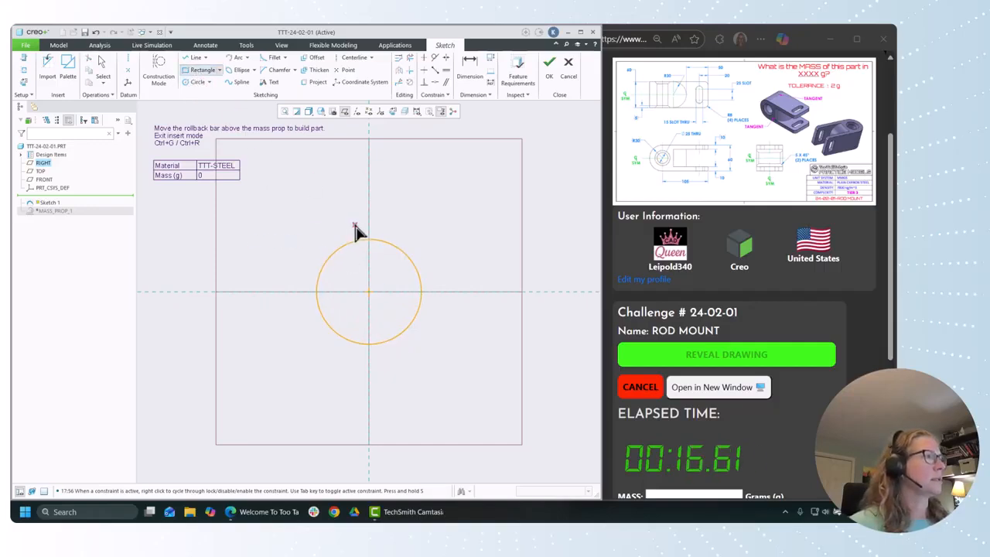
click(370, 241)
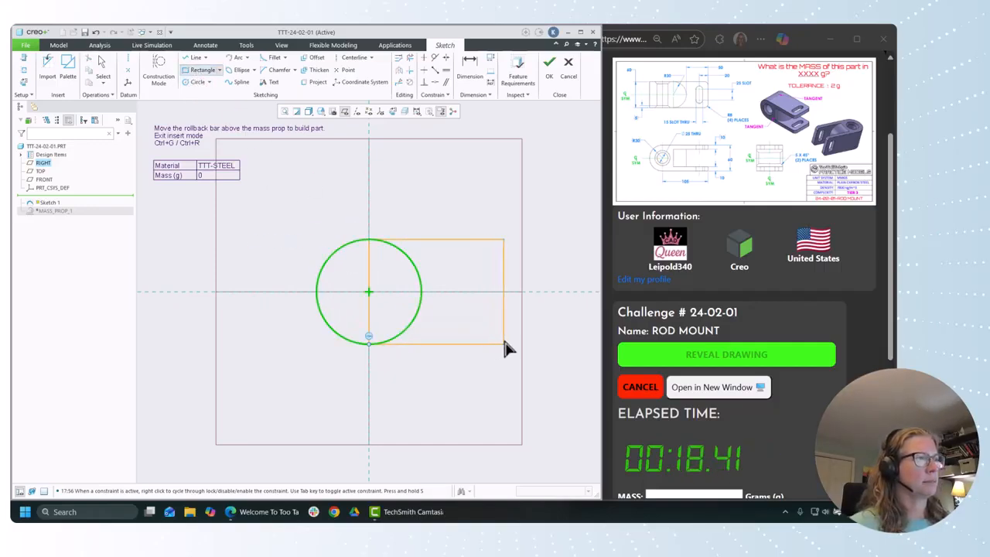
click(544, 344)
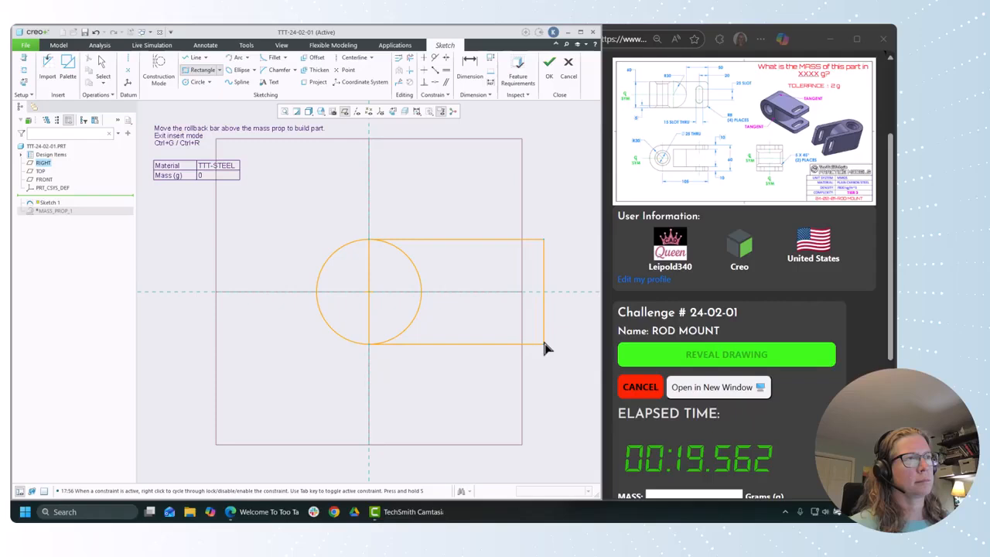
middle_click(487, 378)
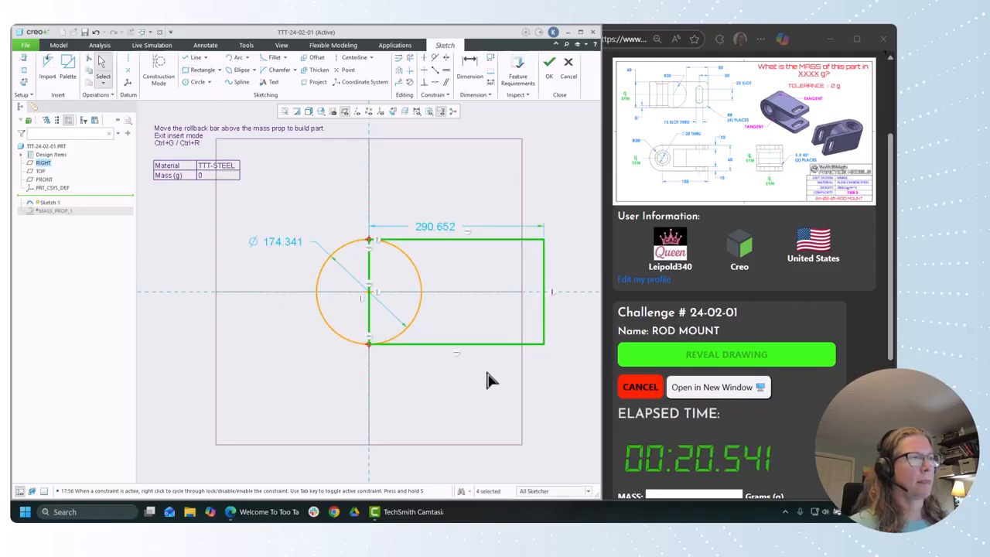
Set the rectangle's length to 105 mm and dimension the circle as a radius of 30 mm
click(433, 229)
double_click(433, 229)
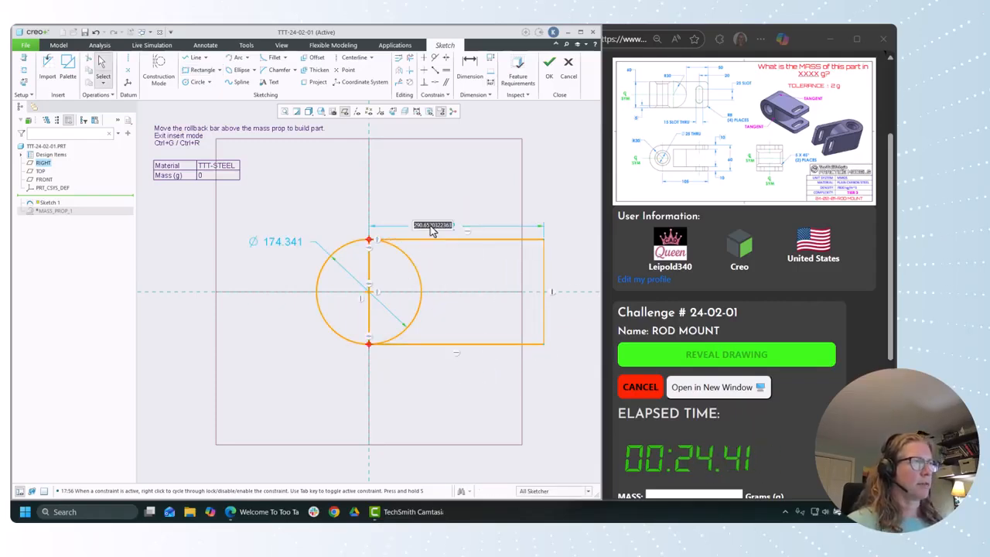
text(105)
key(Return)
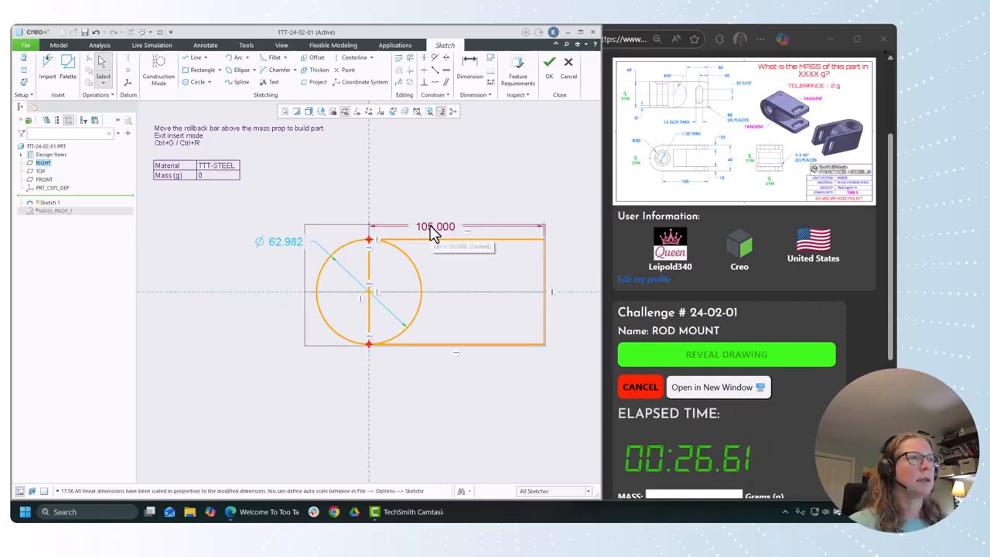
click(293, 249)
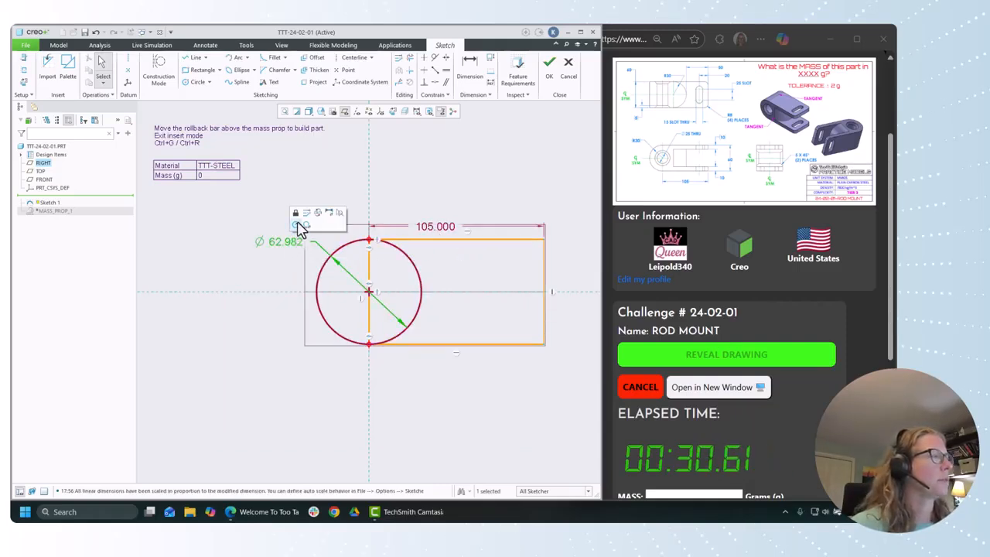
click(301, 219)
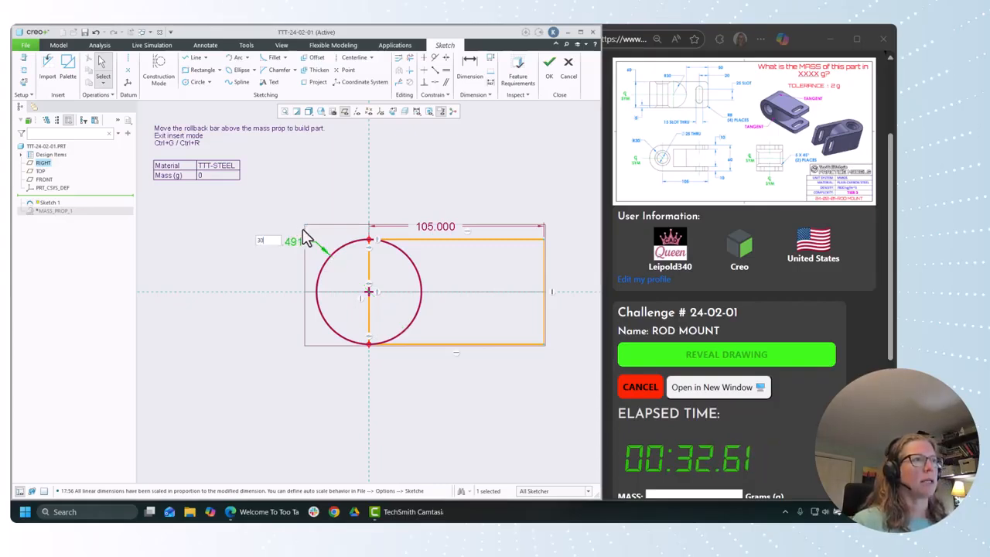
key(Return)
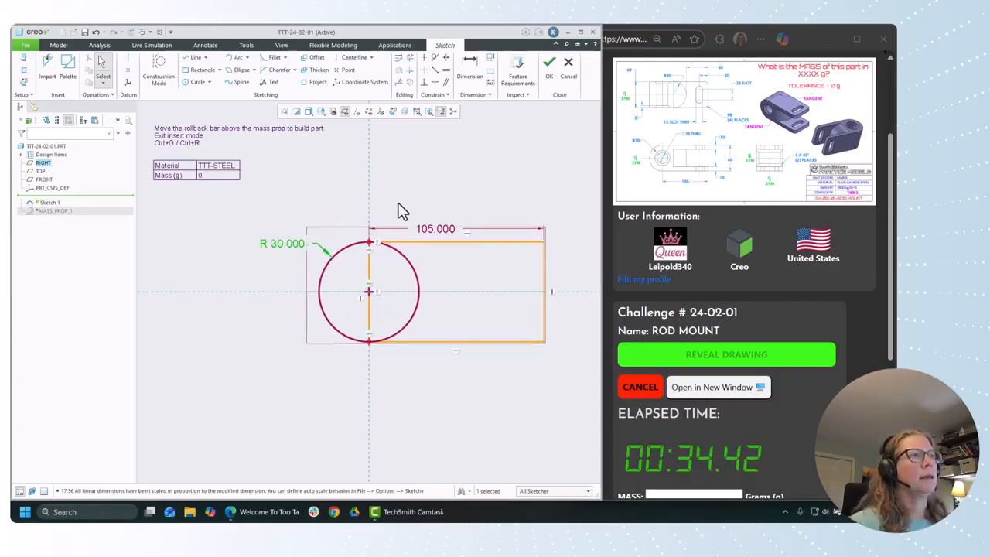
Trim away the circle's inner half and the rectangle's inner vertical line to leave one round-ended outline
click(188, 83)
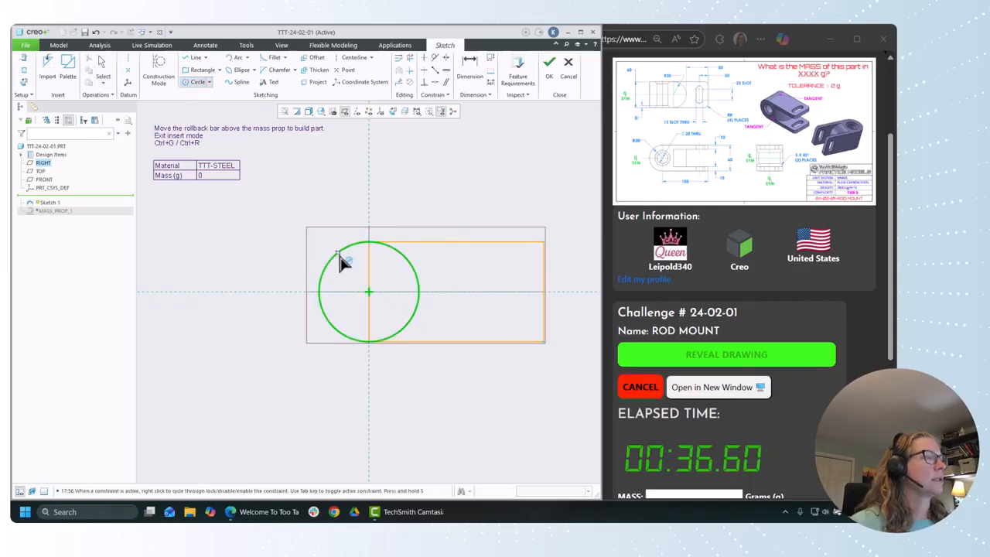
click(409, 59)
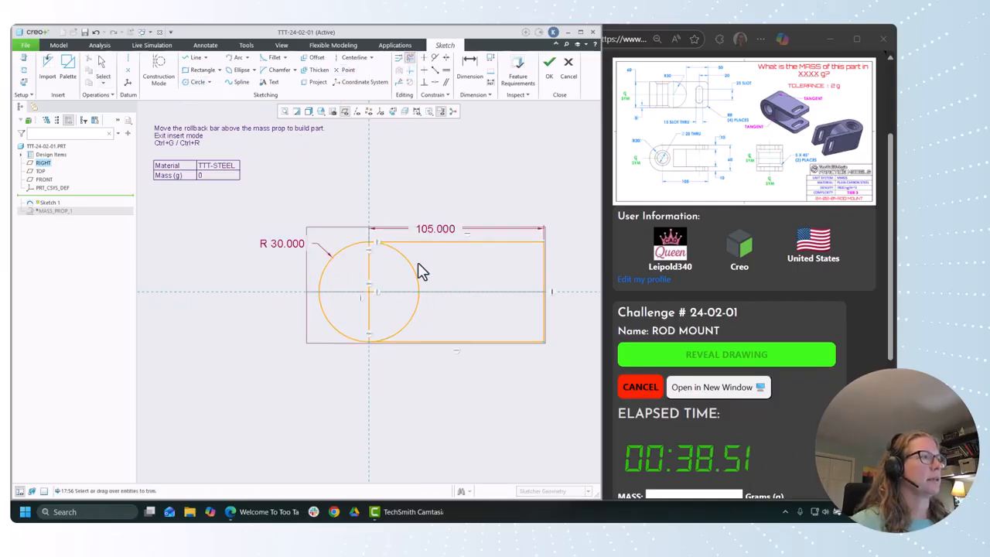
mouse_move(439, 265)
mouse_down()
mouse_move(398, 276)
mouse_move(377, 328)
mouse_up()
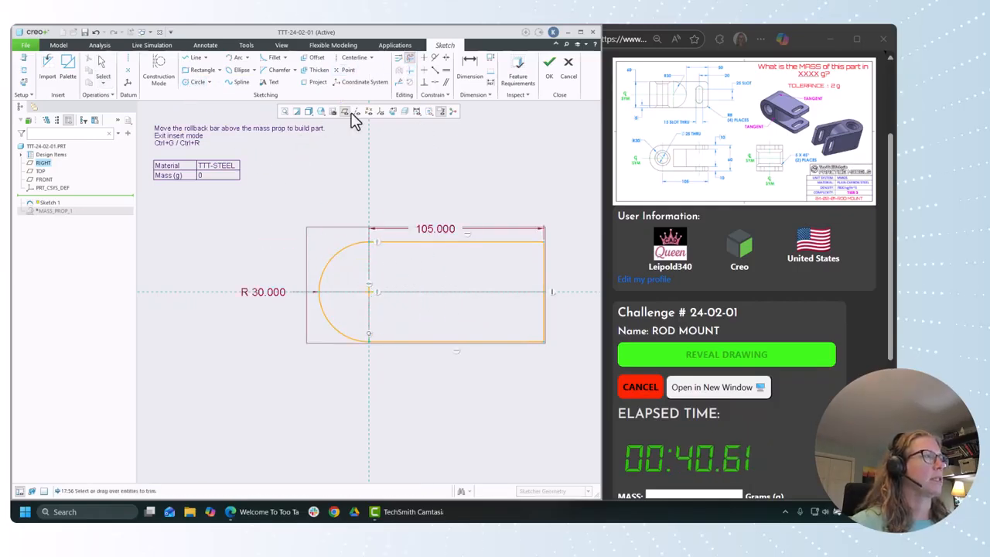
Add a 25 mm diameter circle concentric with the rounded end and finish the sketch
click(197, 85)
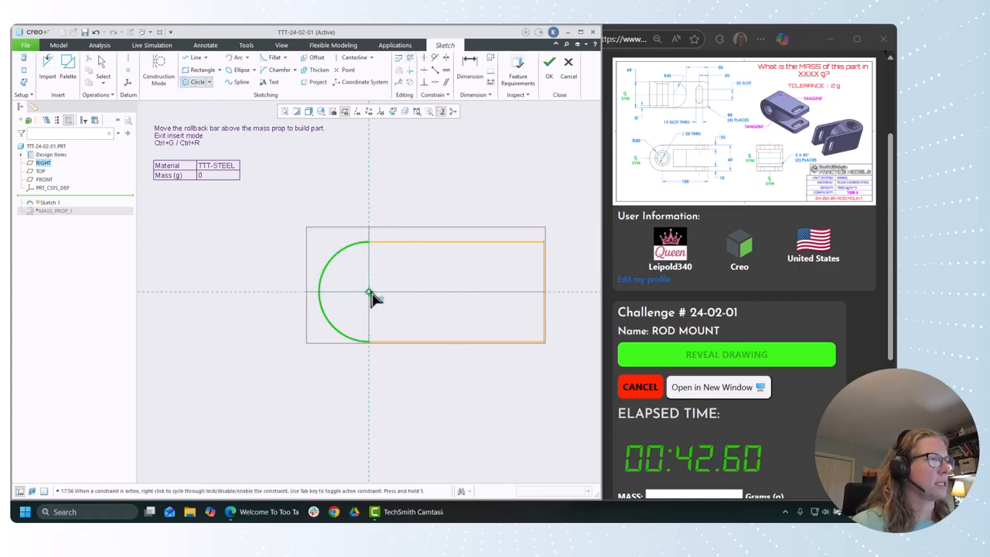
click(368, 292)
click(377, 323)
middle_click(413, 313)
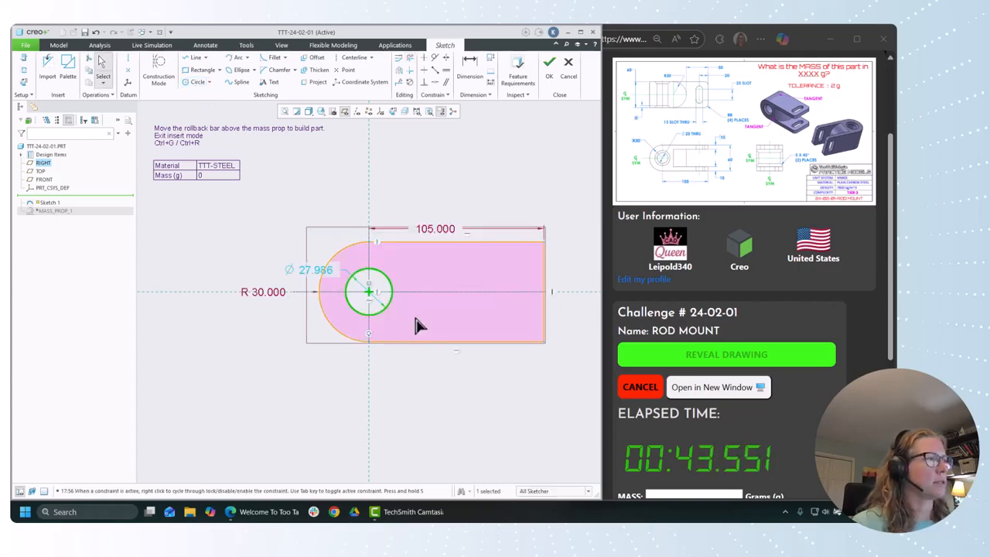
double_click(317, 271)
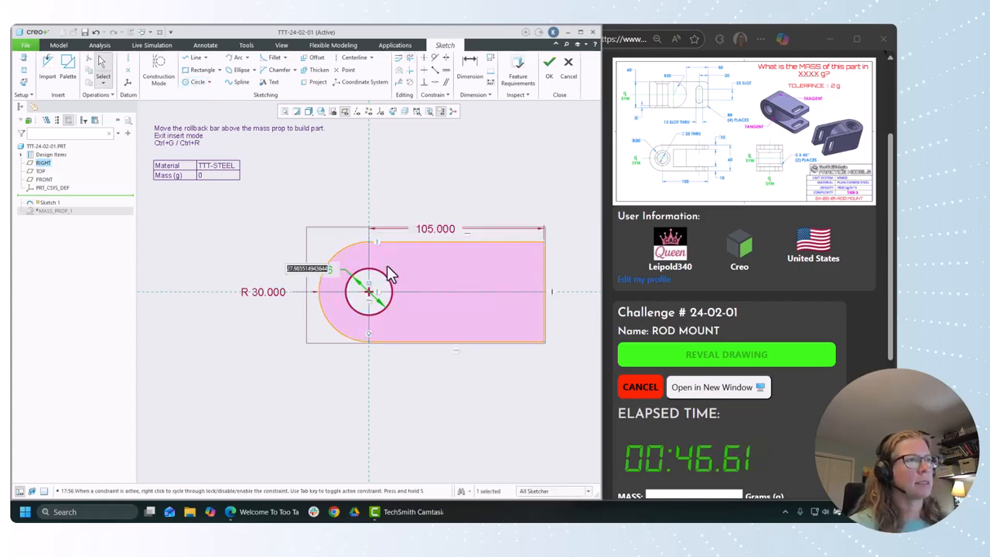
text(25)
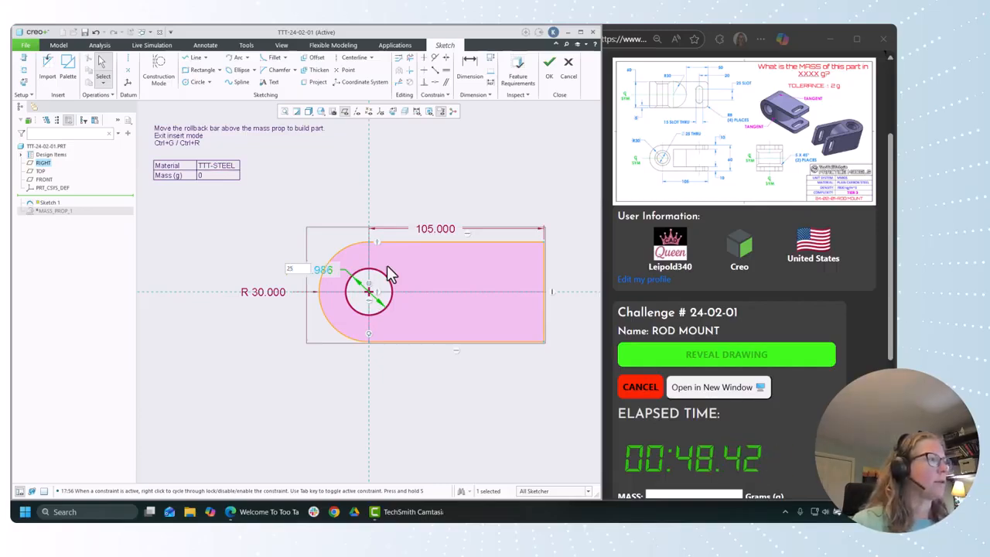
key(Return)
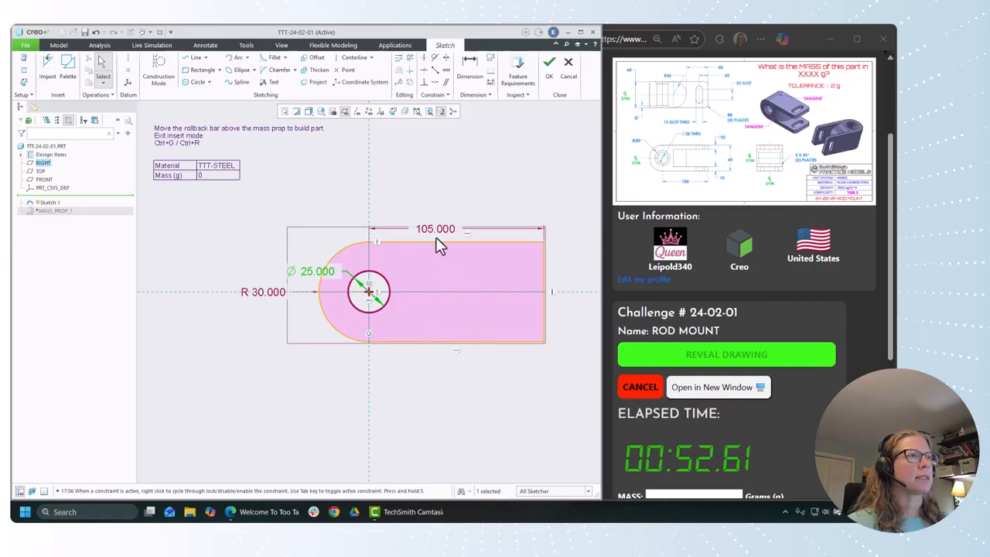
click(549, 66)
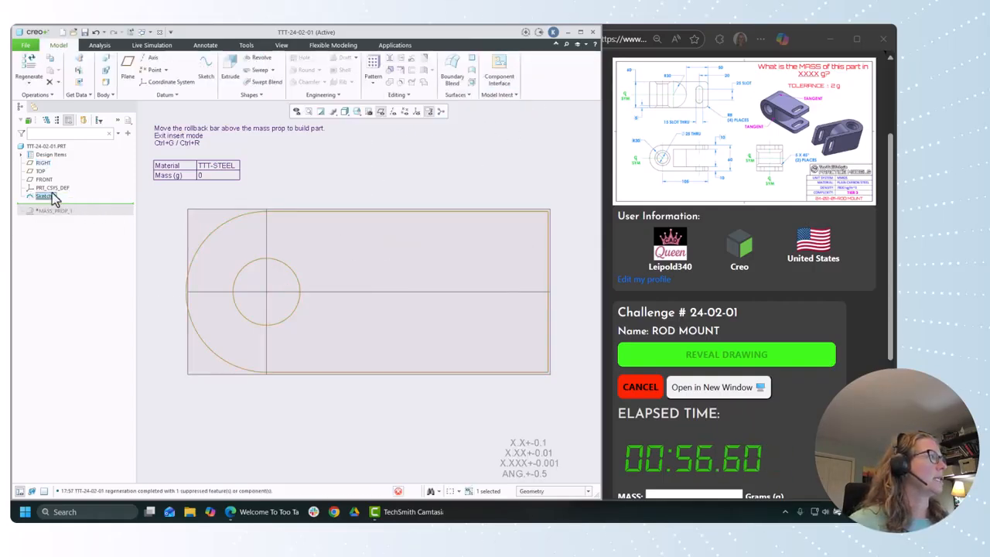
Extrude the round-ended profile as a solid, symmetric about the sketch plane, with a total depth of 60 mm
click(231, 69)
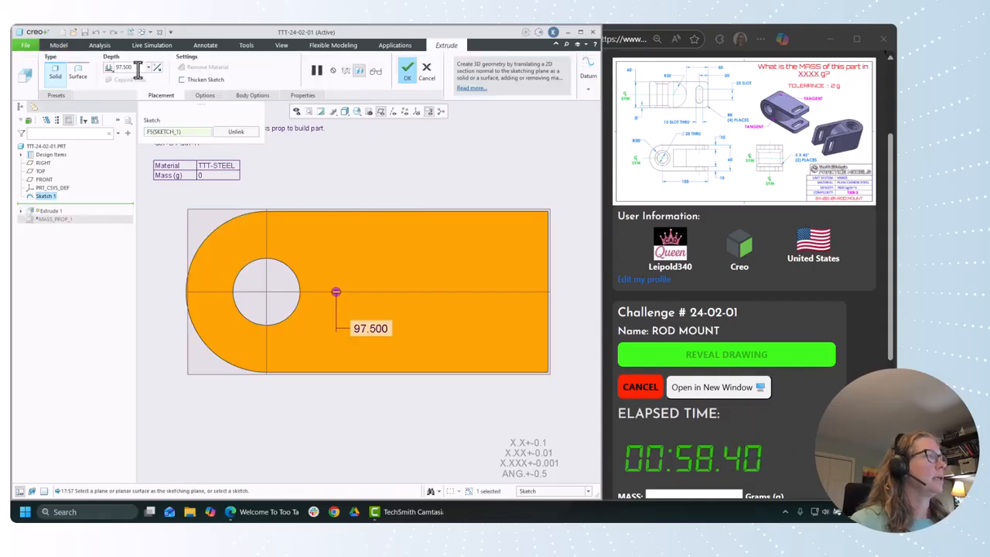
click(110, 70)
click(121, 89)
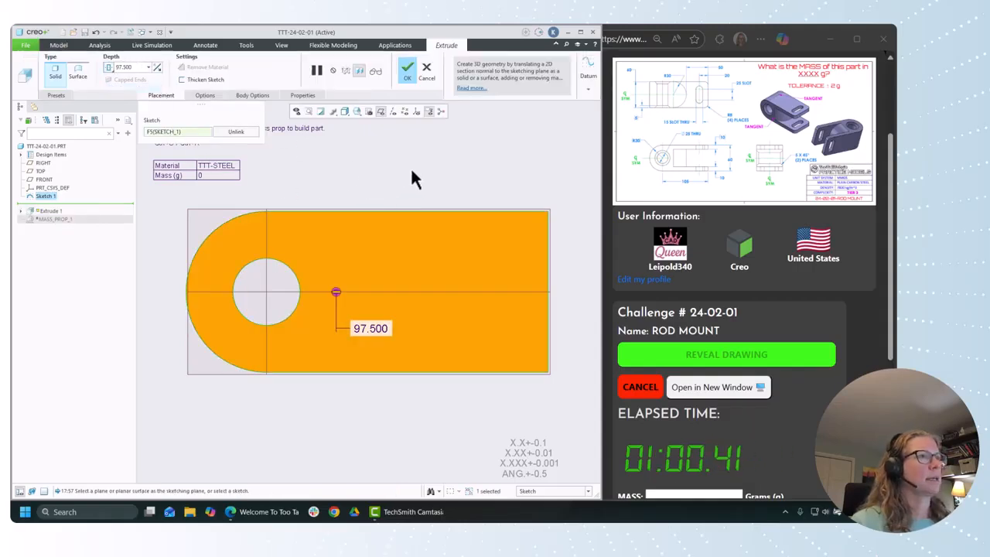
key(ctrl+d)
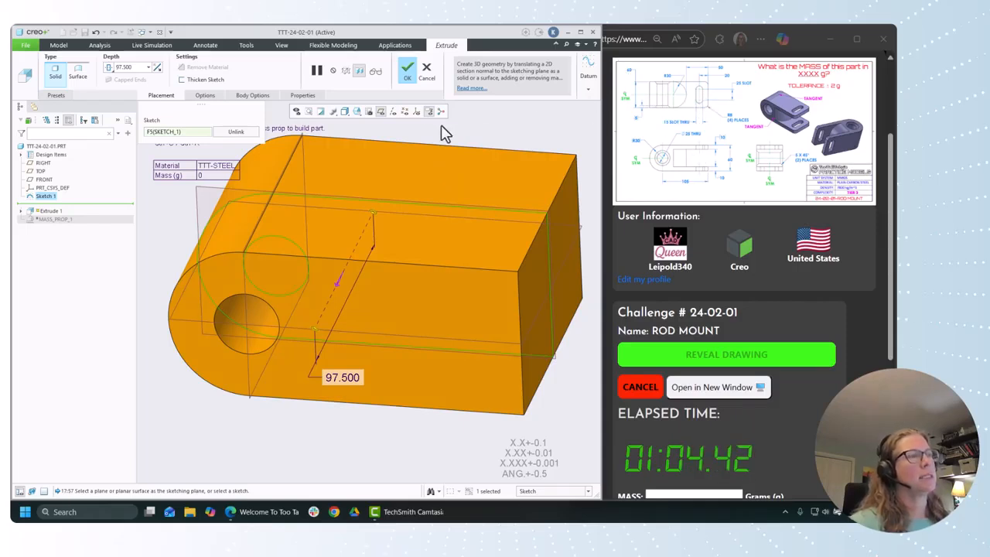
double_click(137, 68)
text(60)
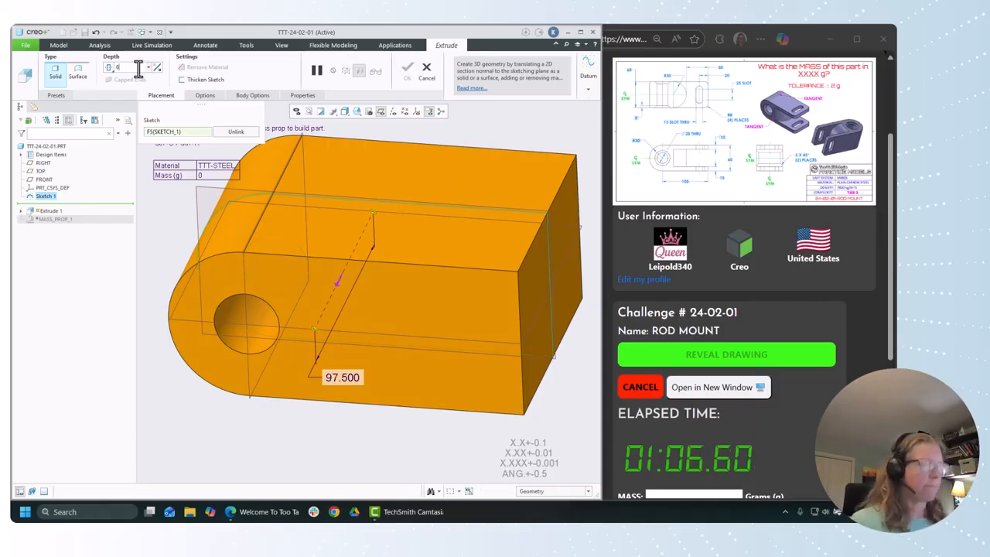
key(Return)
click(402, 78)
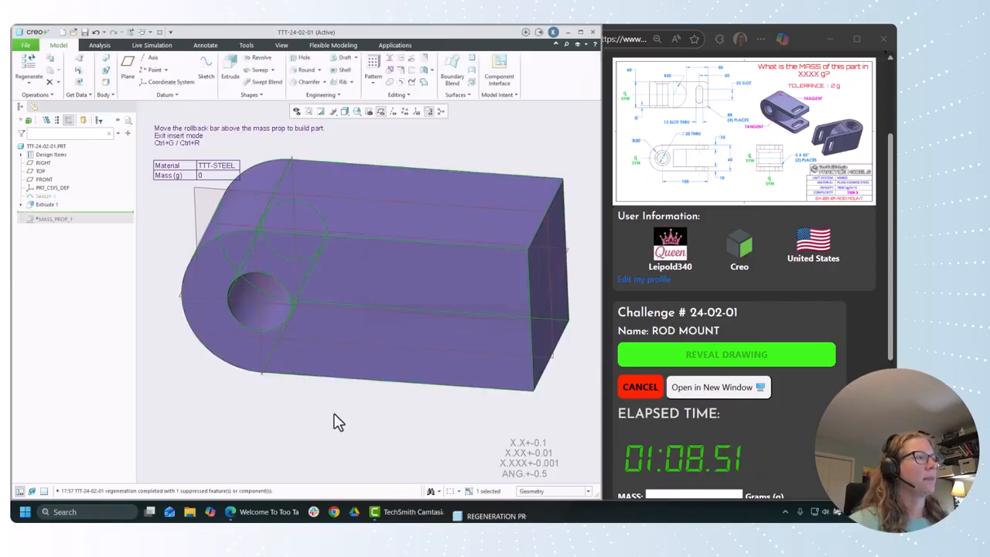
Chamfer the 25 mm hole's edges on both side faces with a 45 x D chamfer of 5 mm
scroll(341, 391, up, 2)
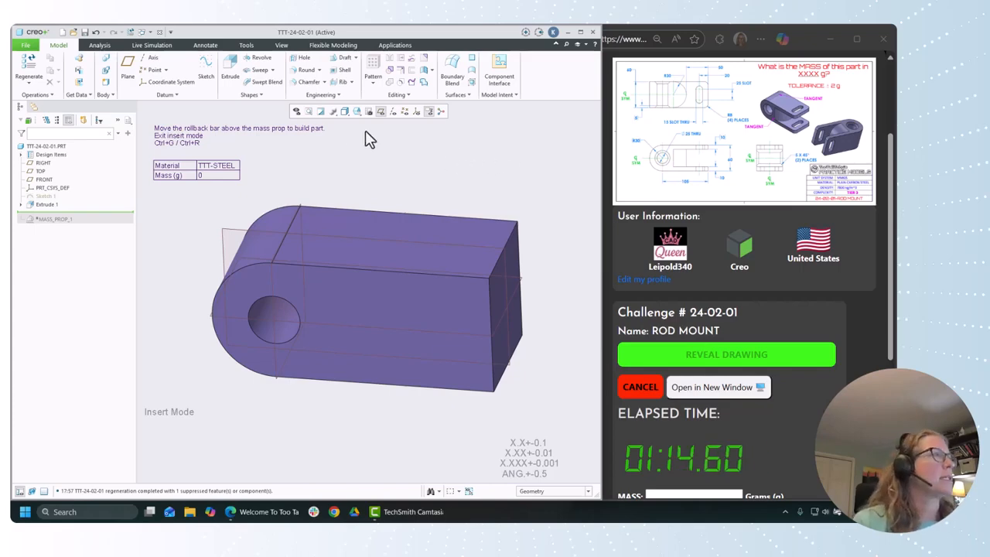
click(310, 82)
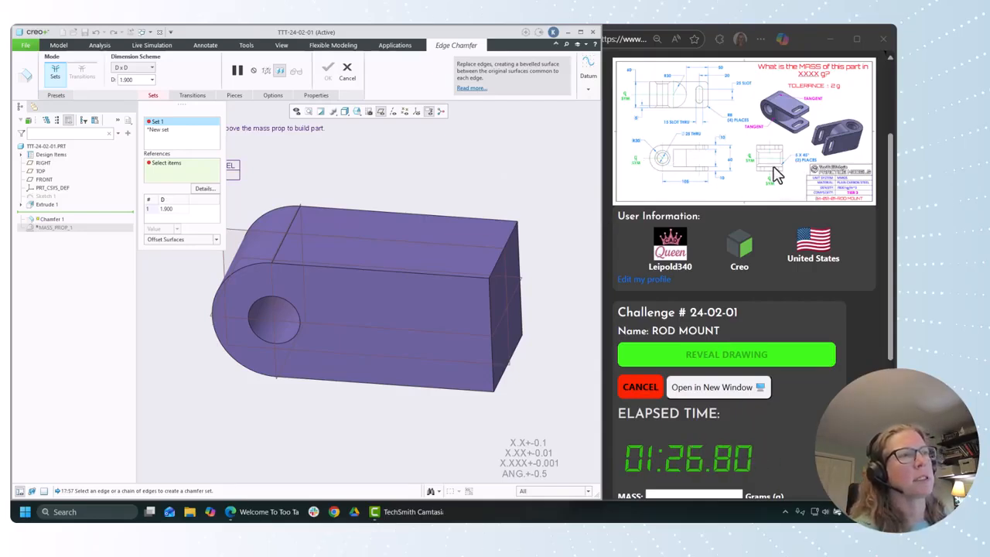
click(154, 74)
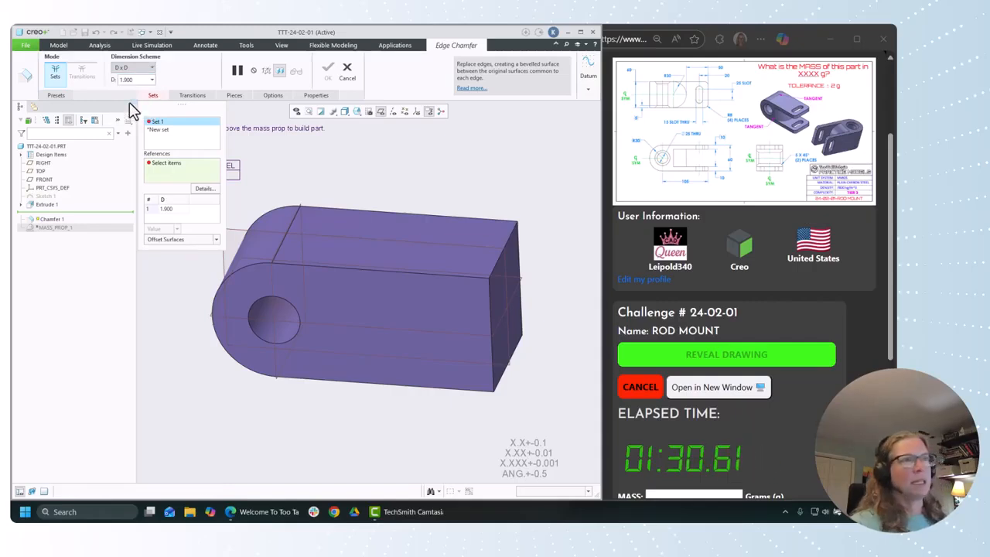
click(129, 102)
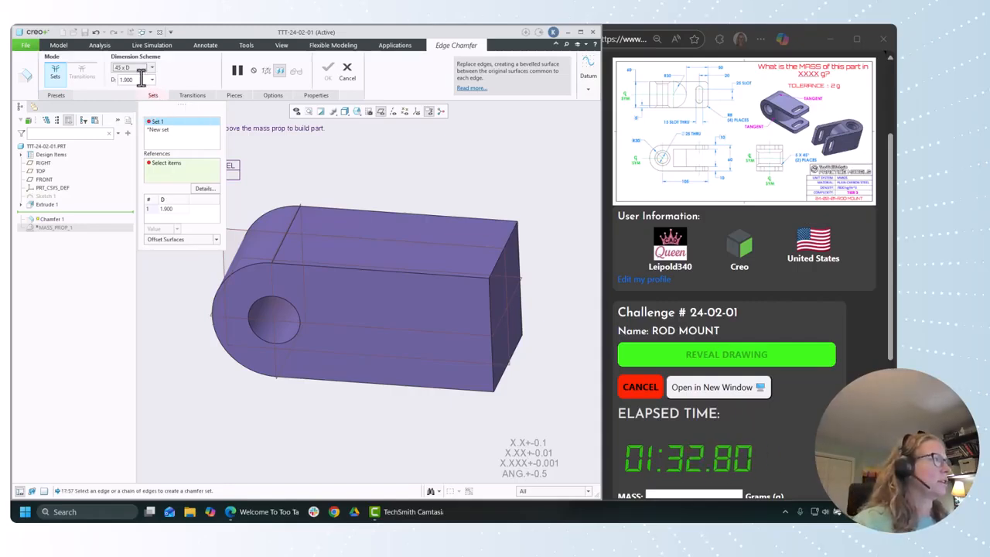
double_click(141, 79)
text(5)
key(Return)
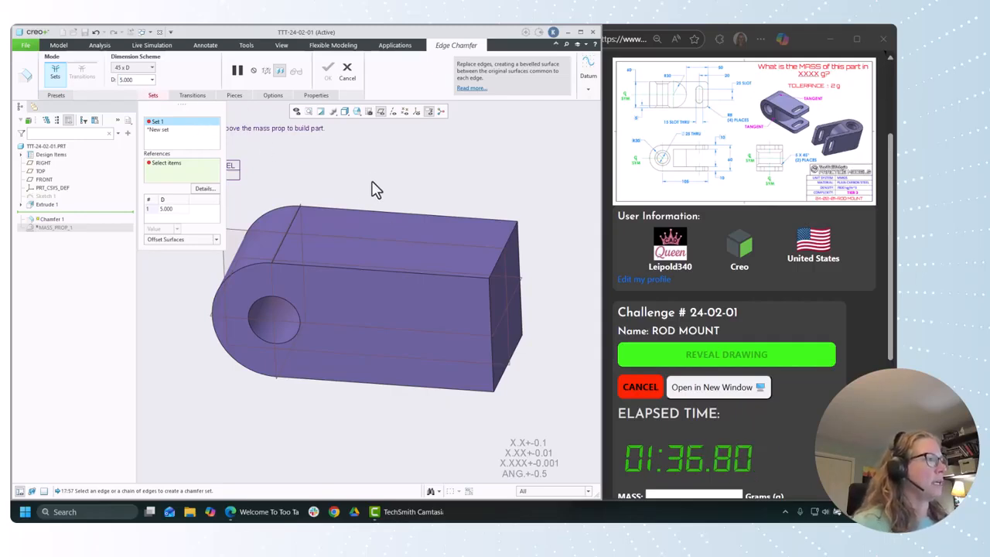
click(283, 304)
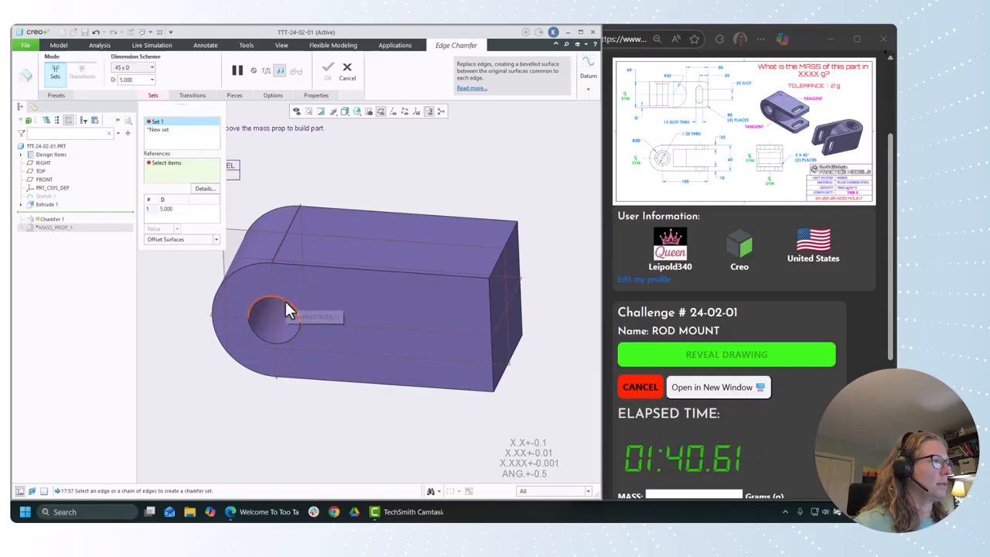
middle_drag(302, 279, 394, 265)
ctrl+click(530, 241)
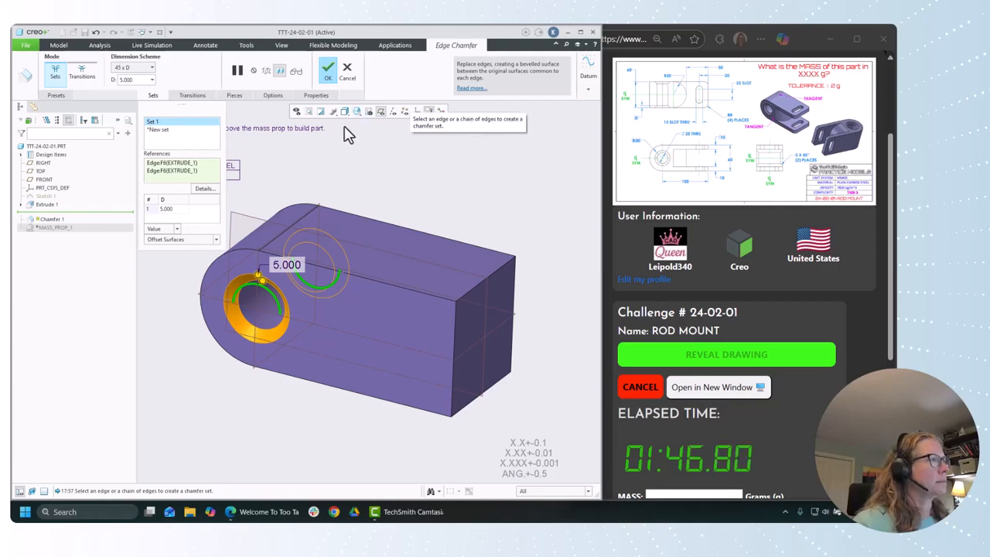
click(326, 76)
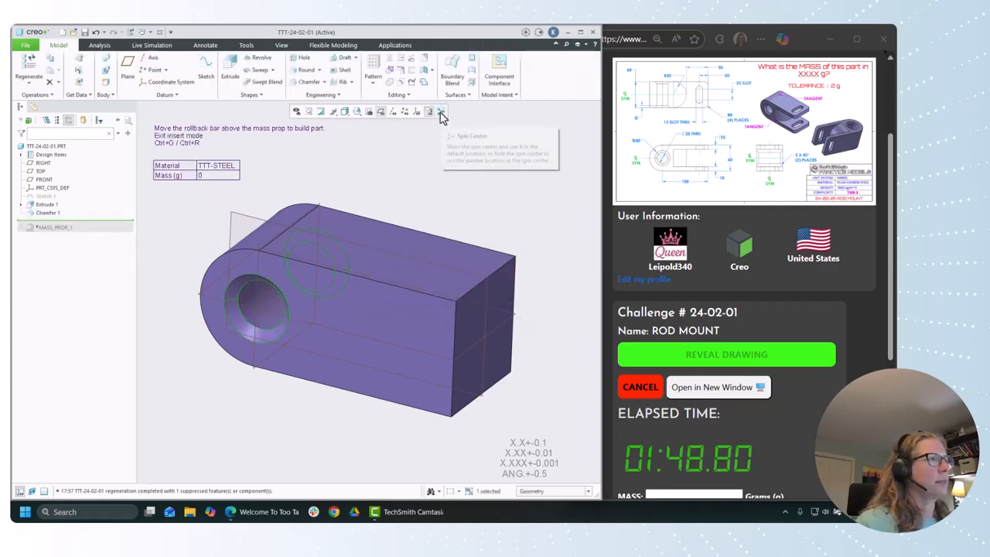
Round the two vertical edges at the block's square end with an 8 mm radius
key(ctrl+d)
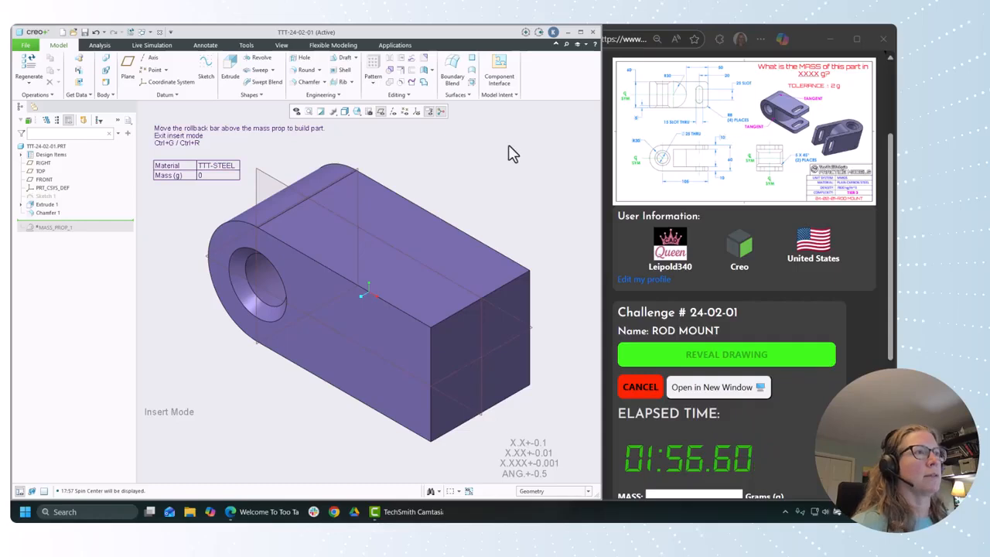
click(307, 70)
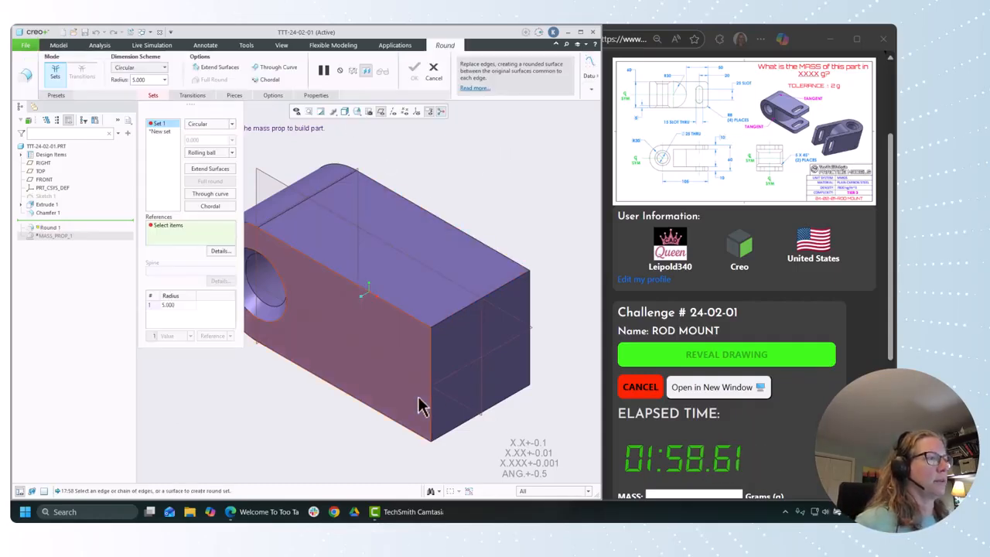
click(431, 364)
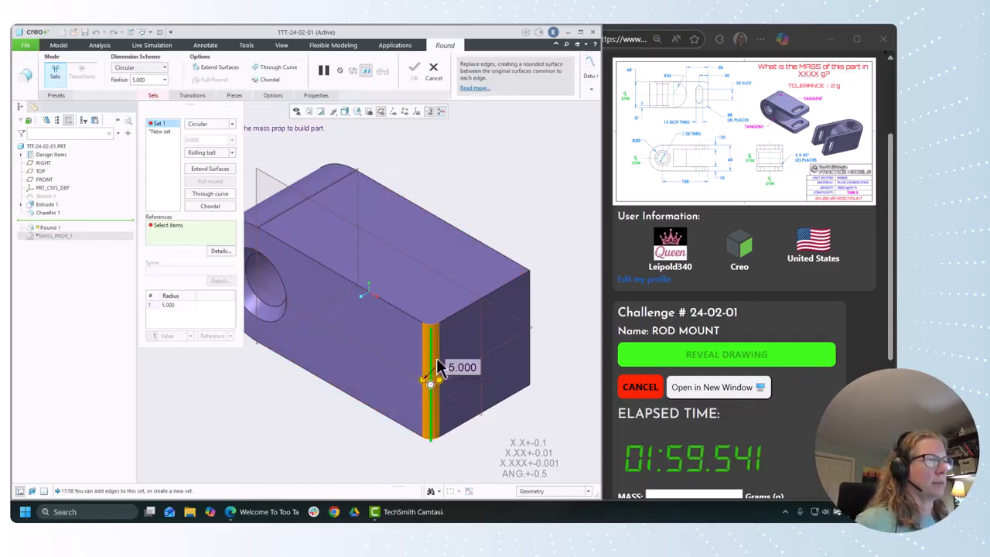
ctrl+click(534, 300)
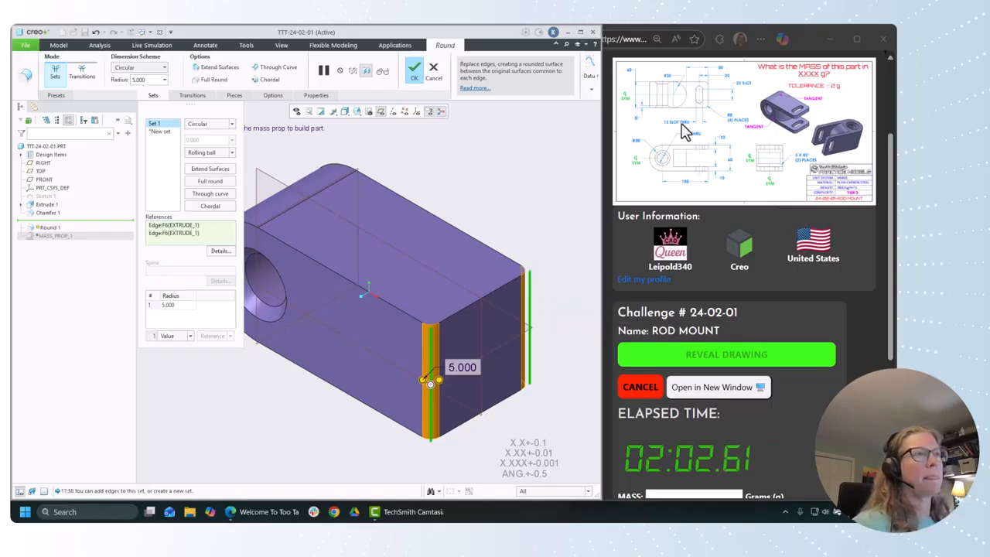
double_click(183, 306)
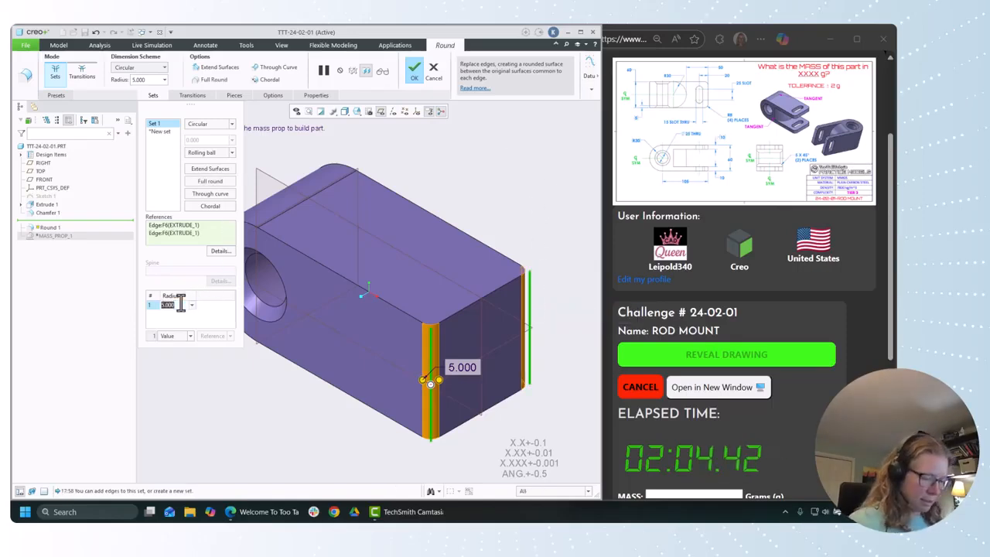
text(8)
key(Return)
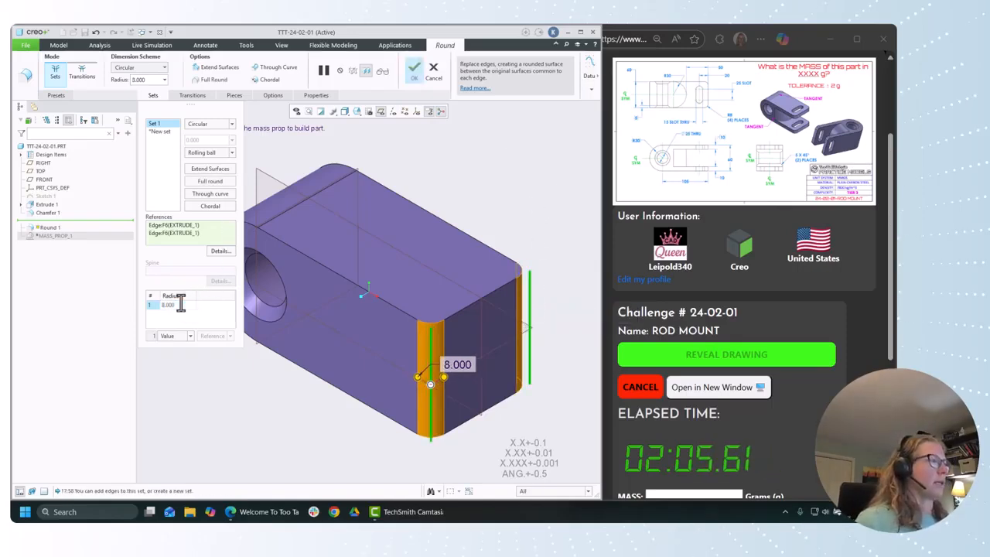
click(415, 73)
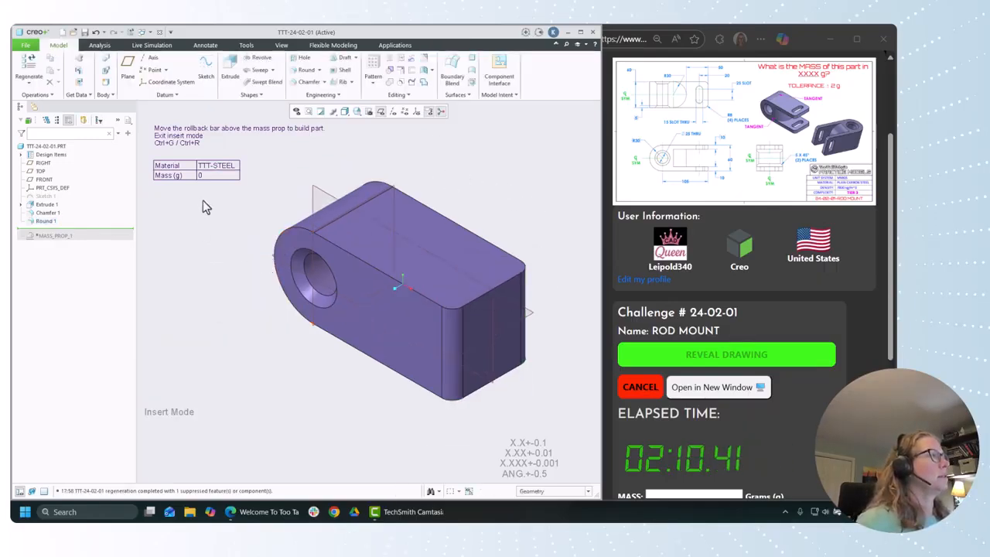
Start a sketch on the RIGHT plane and clip the model at the sketch plane
click(206, 71)
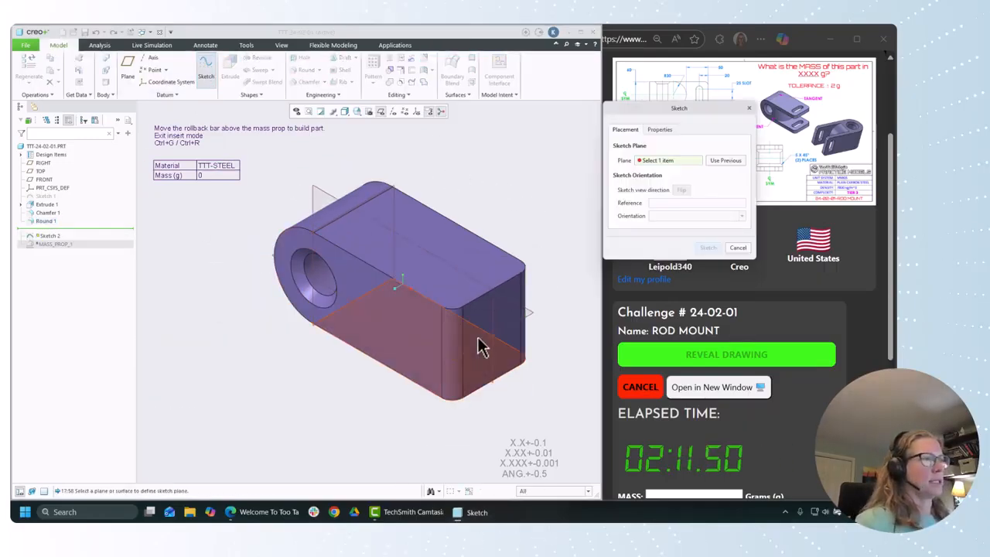
click(531, 316)
middle_click(497, 232)
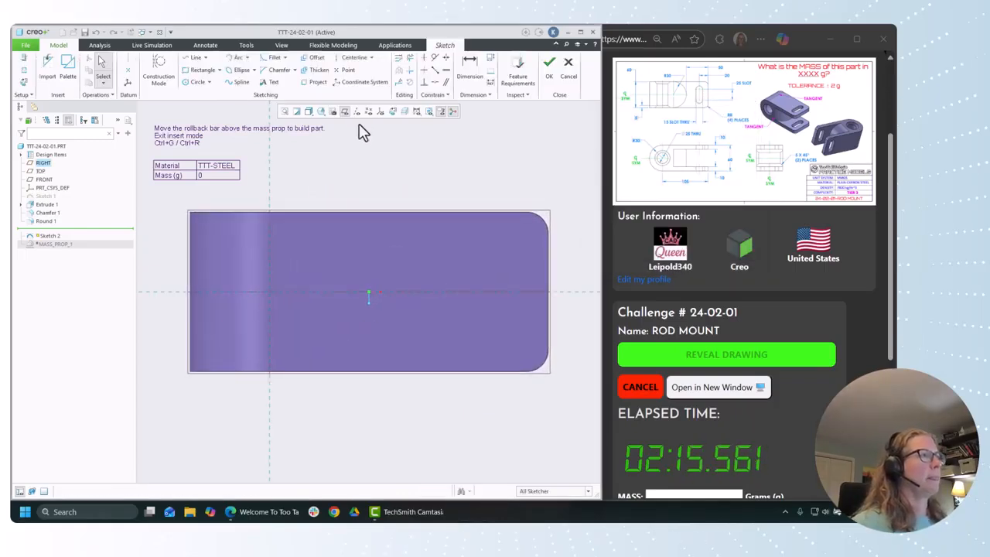
click(405, 111)
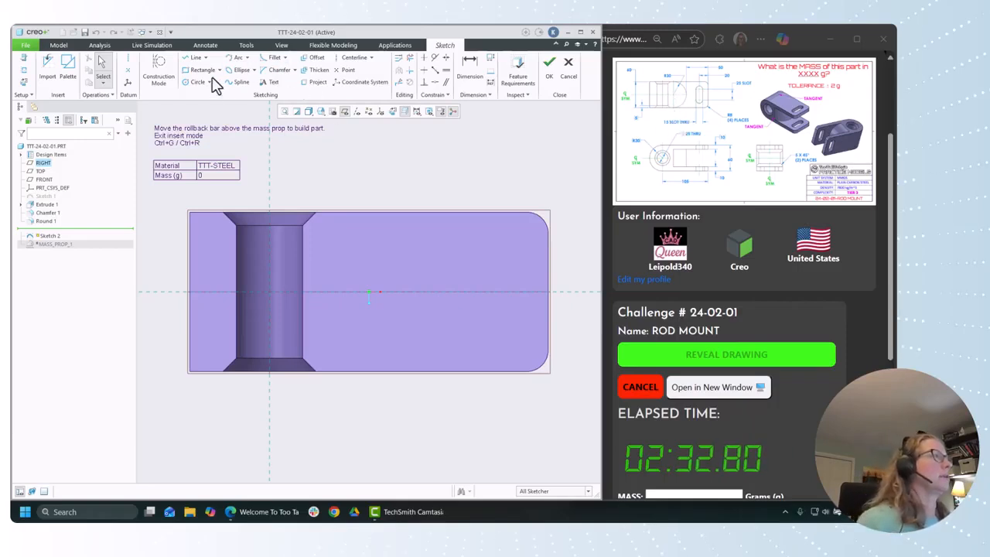
Draw a center-and-ends semicircular arc across the block's full width, centred on the horizontal reference about 31 mm from the hole's axis and bulging toward the rounded-corner end
click(247, 58)
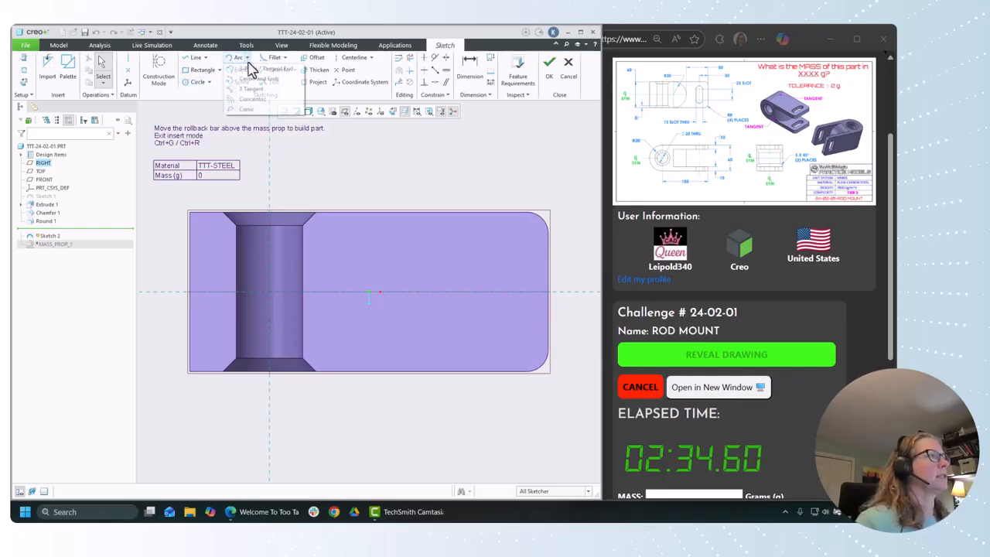
click(246, 79)
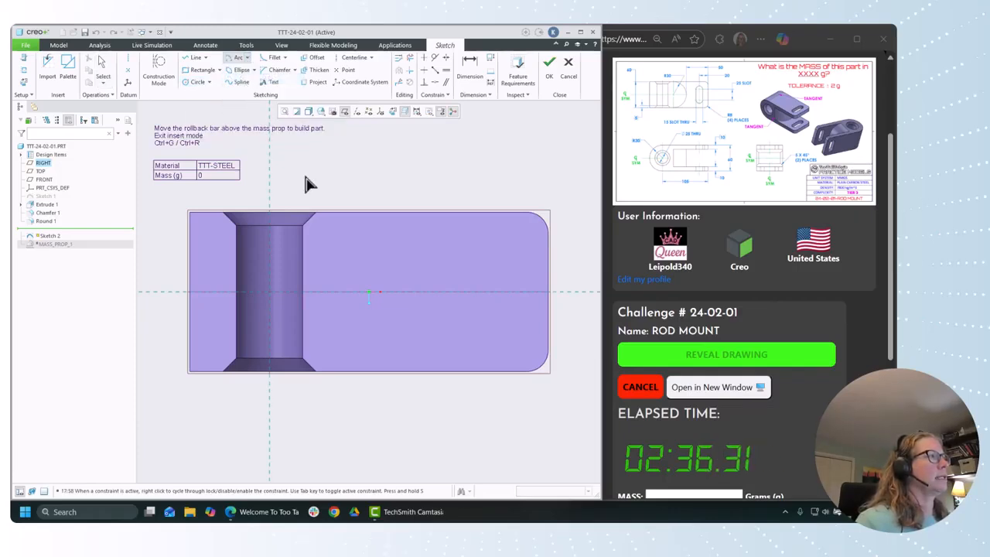
click(357, 292)
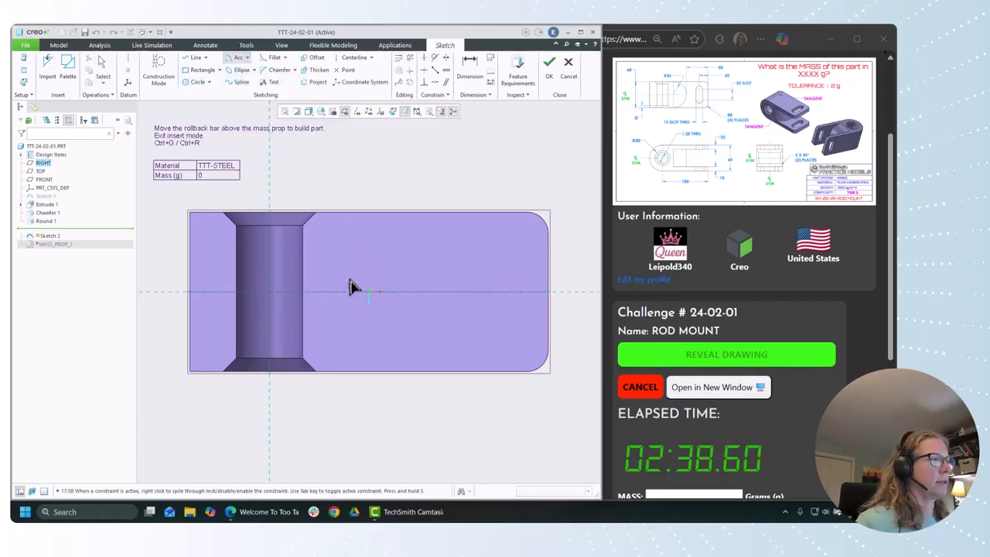
click(352, 220)
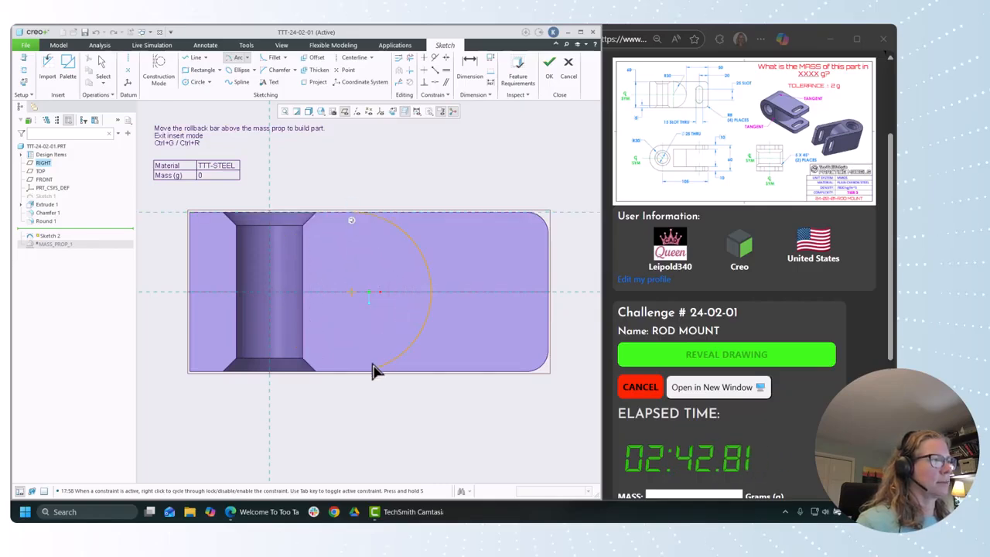
click(362, 427)
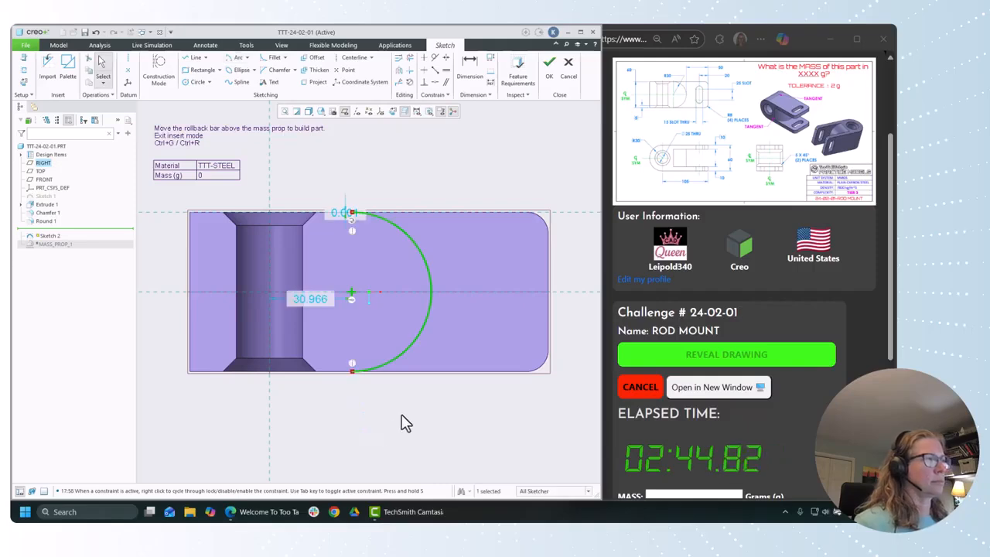
Try to make the arc tangent to the block's upper edge reference
click(434, 58)
click(393, 225)
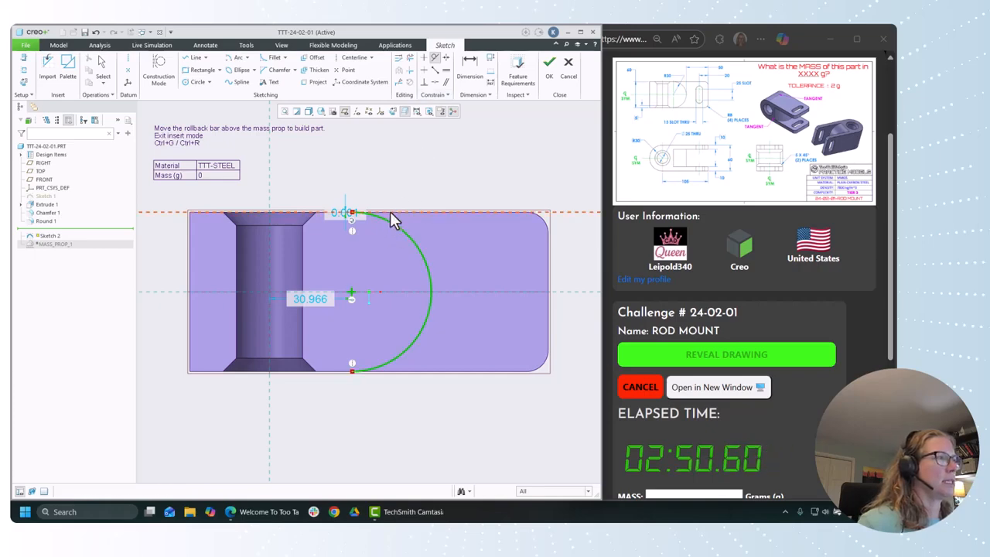
click(393, 214)
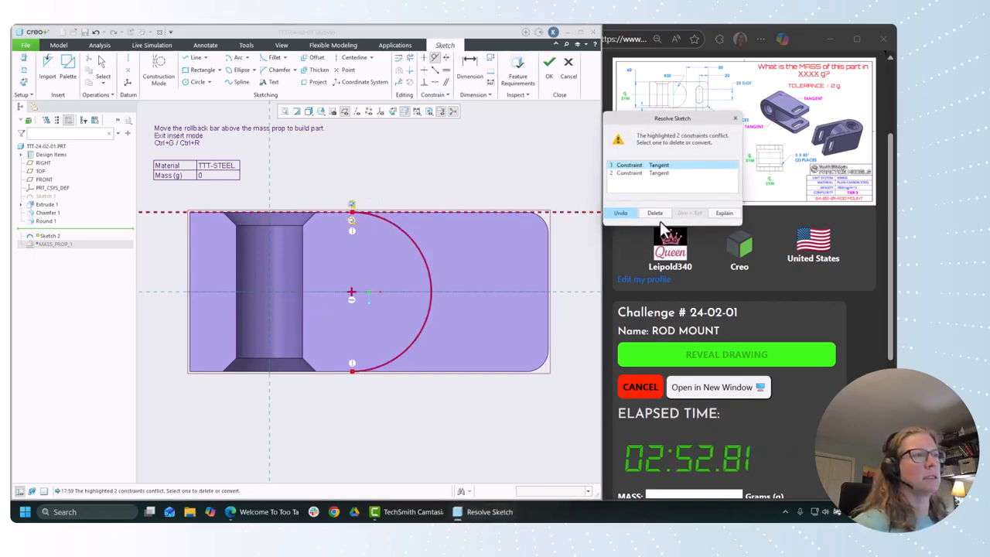
click(626, 215)
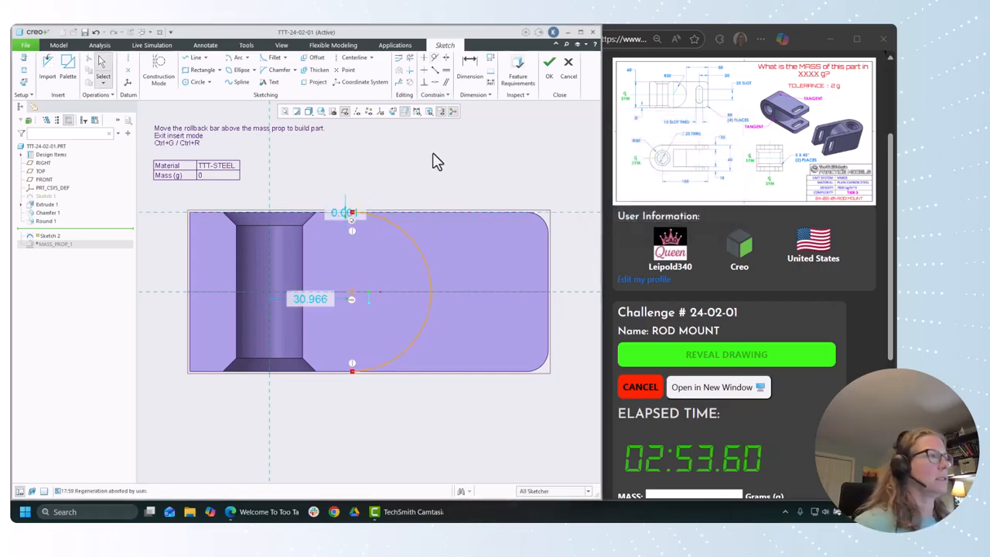
Make the arc's upper endpoint coincident with the upper edge reference and dimension the arc's outermost point 50 mm from the block's flat end
click(435, 82)
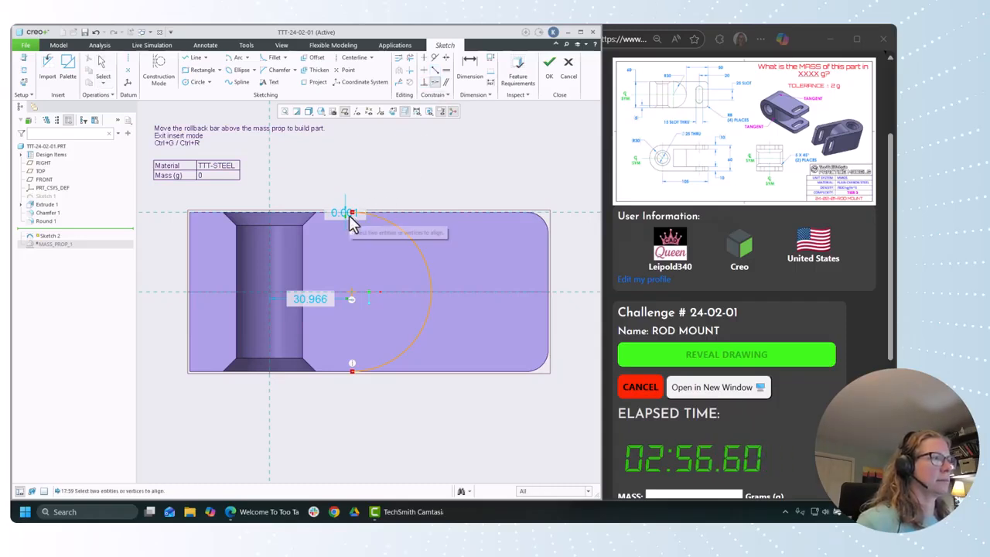
click(379, 219)
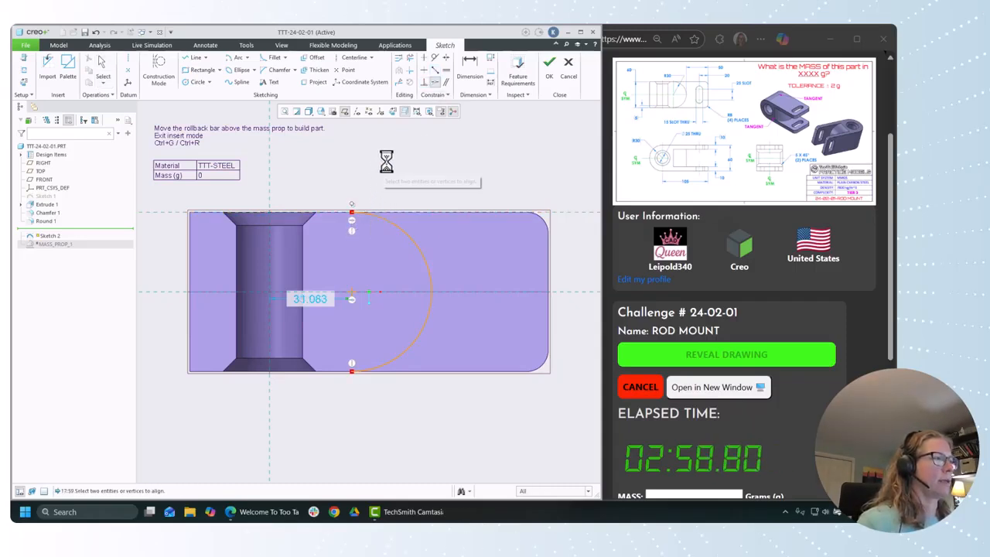
click(470, 68)
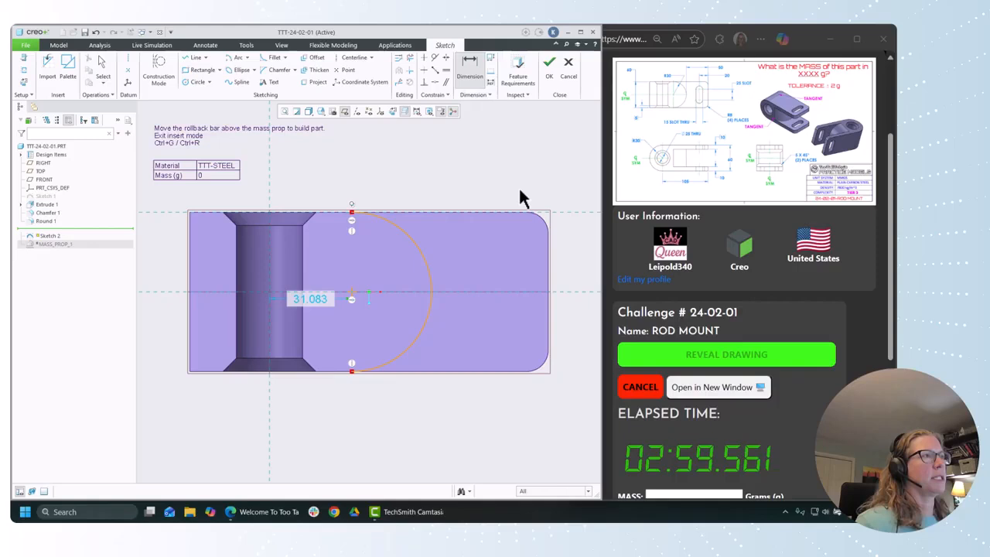
click(549, 263)
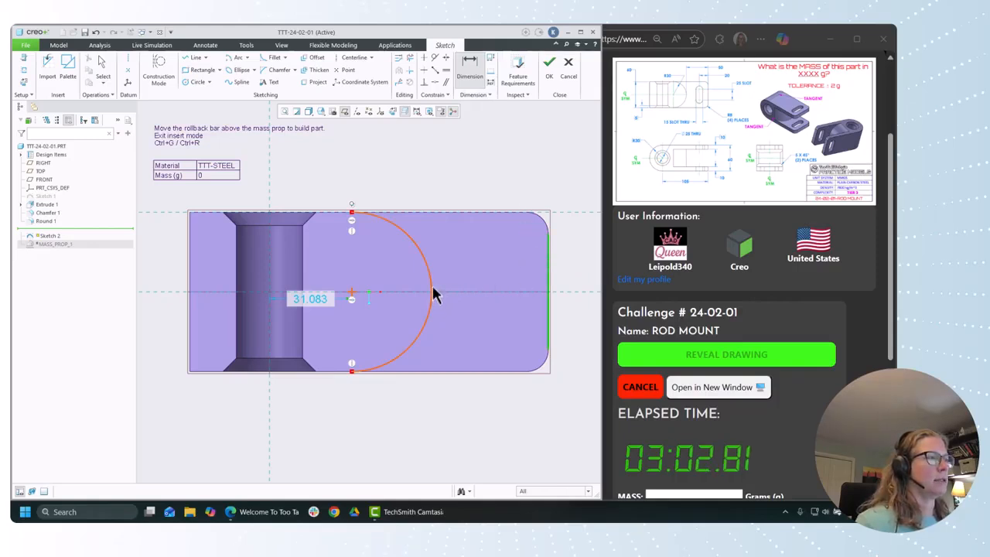
middle_click(486, 186)
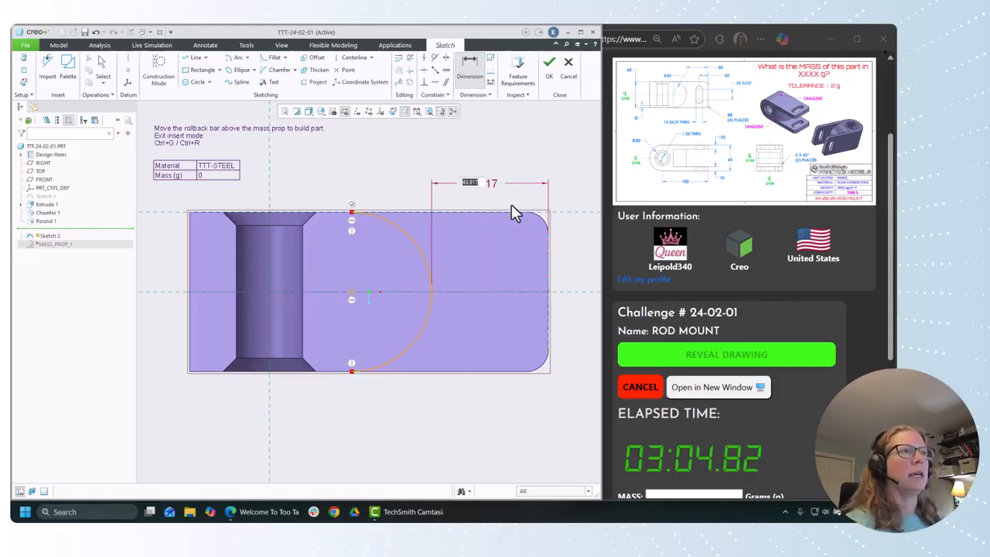
text(50)
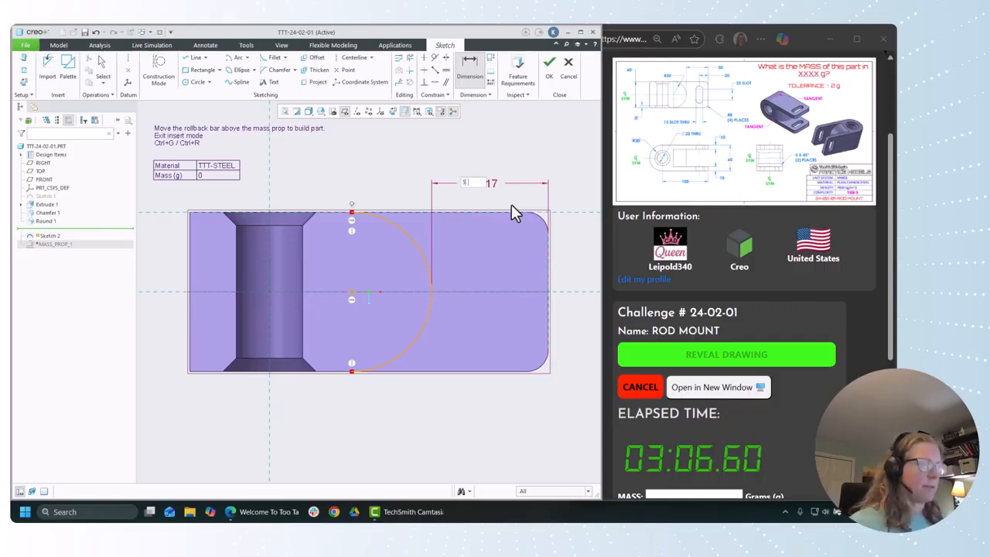
key(Return)
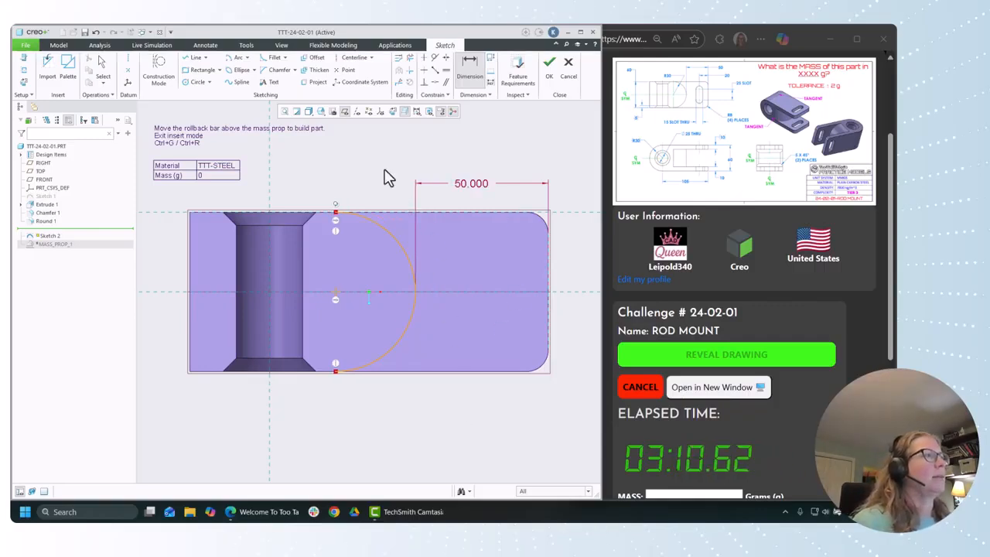
click(316, 84)
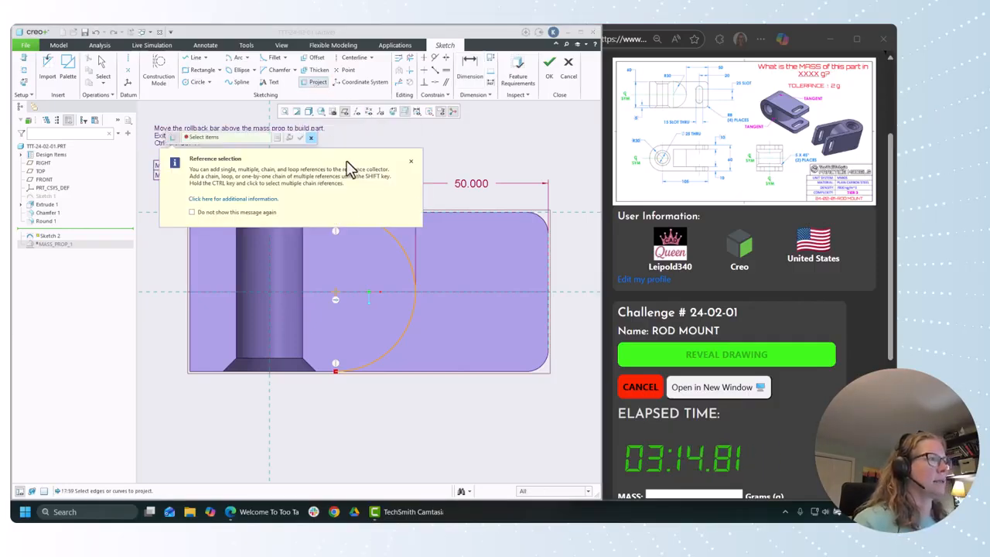
click(248, 216)
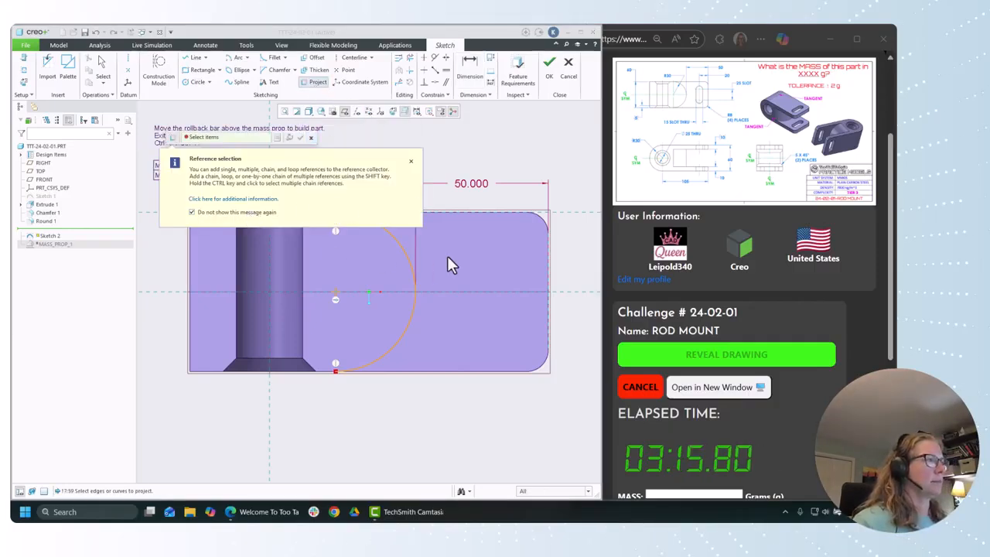
click(486, 213)
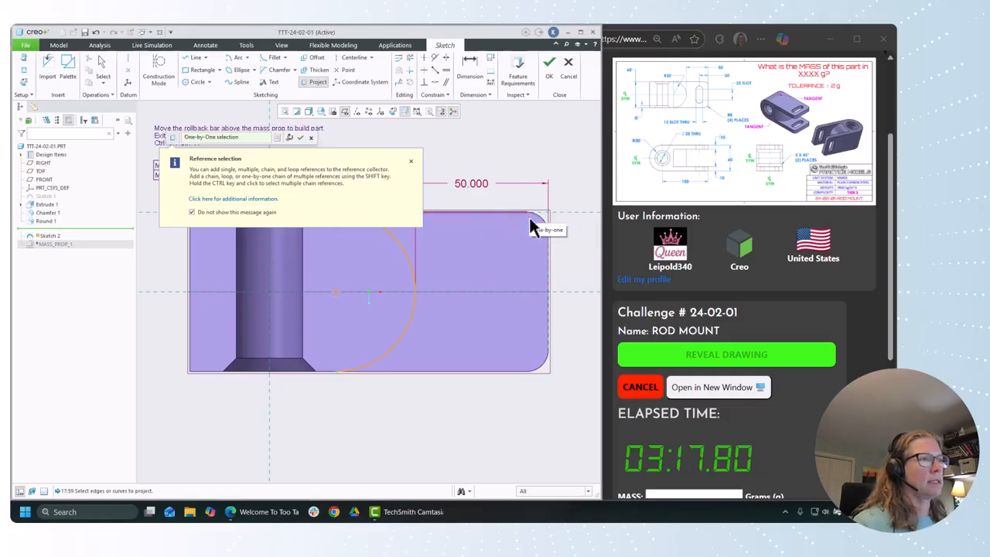
shift+click(458, 372)
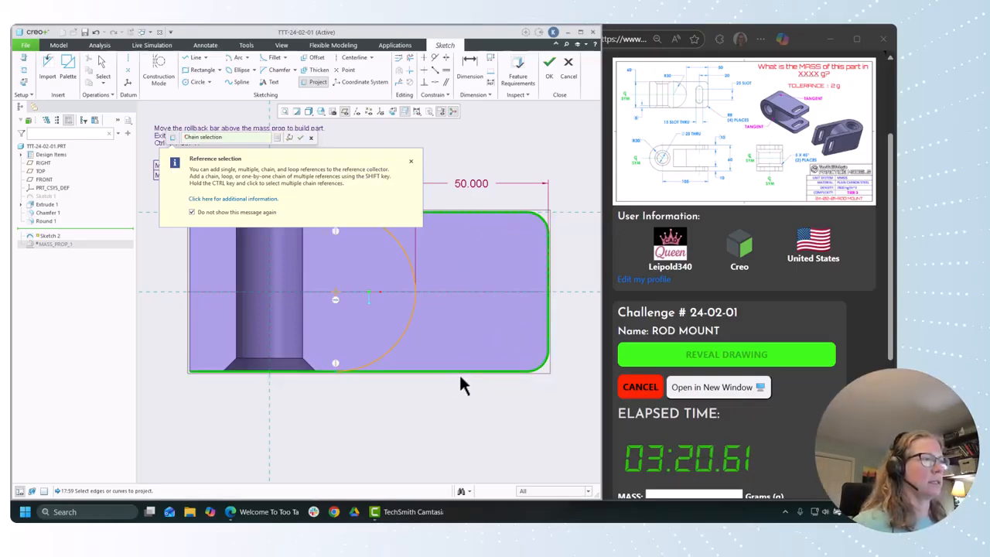
scroll(458, 372, down, 3)
scroll(460, 354, up, 2)
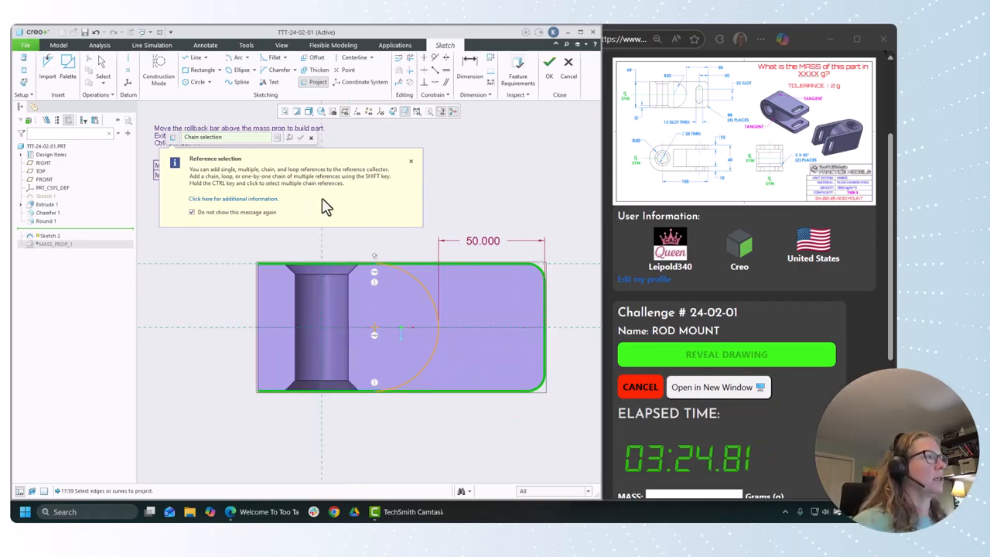
click(411, 162)
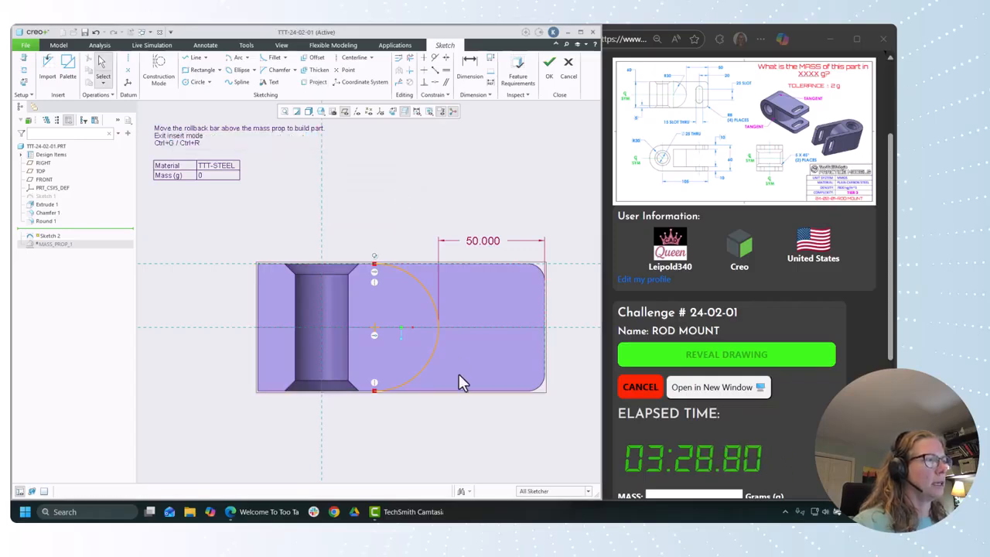
Project the block's outline around the rounded-corner end as a rule-based partial-loop chain, anchored on the lower edge and extending to the upper edge
click(312, 82)
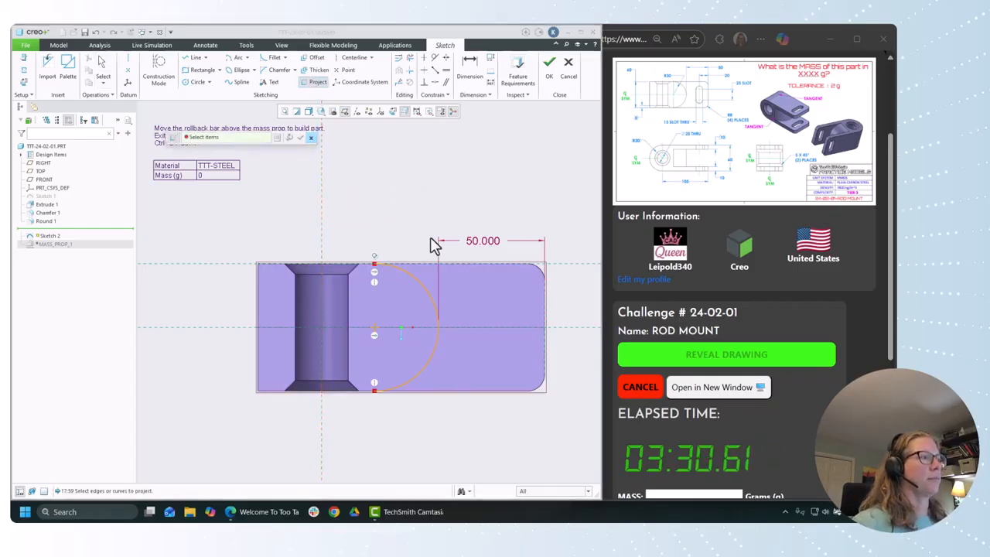
click(287, 139)
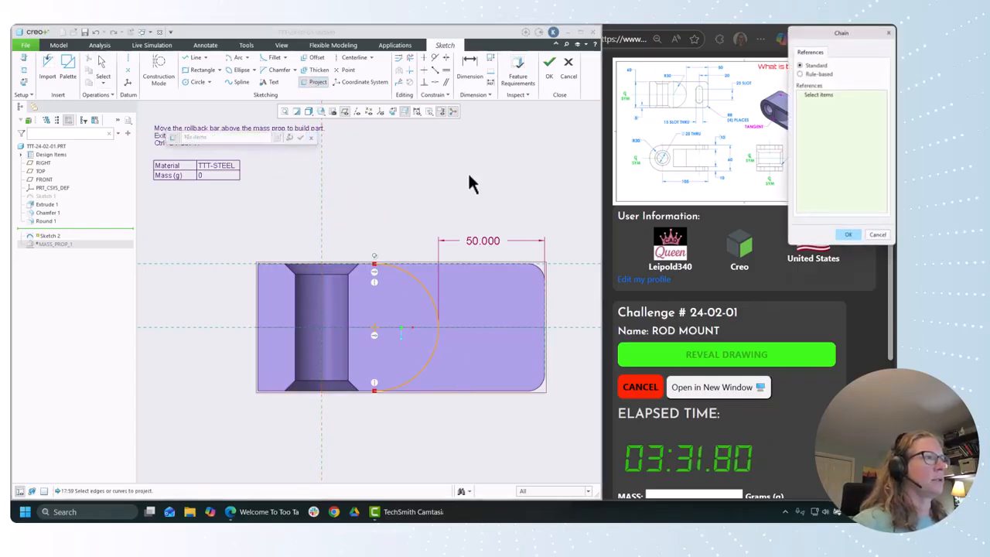
click(816, 73)
click(840, 115)
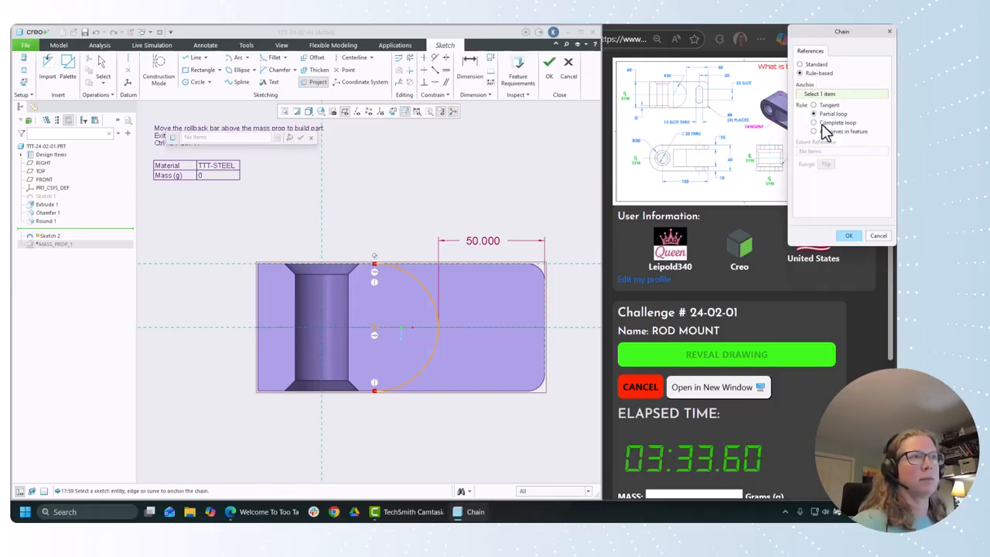
click(422, 265)
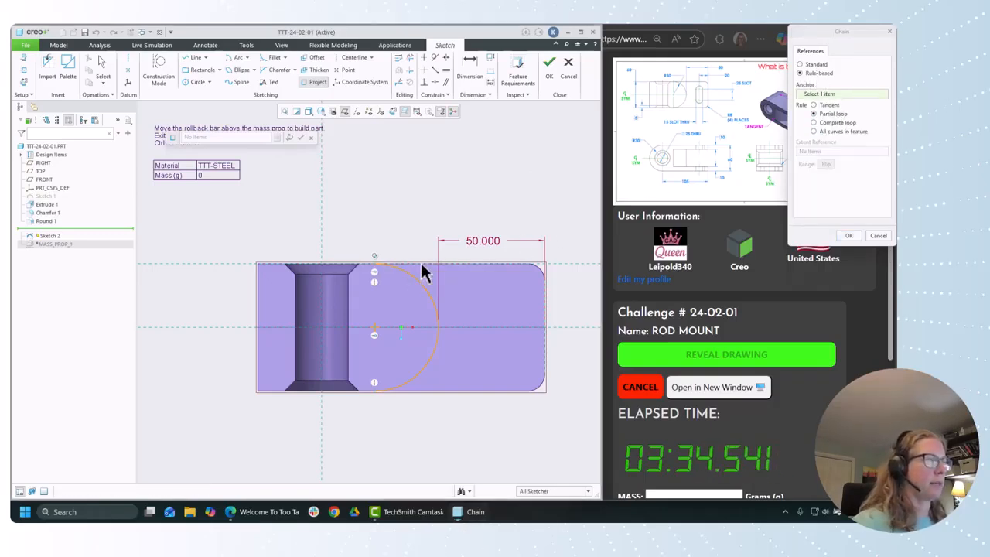
click(483, 390)
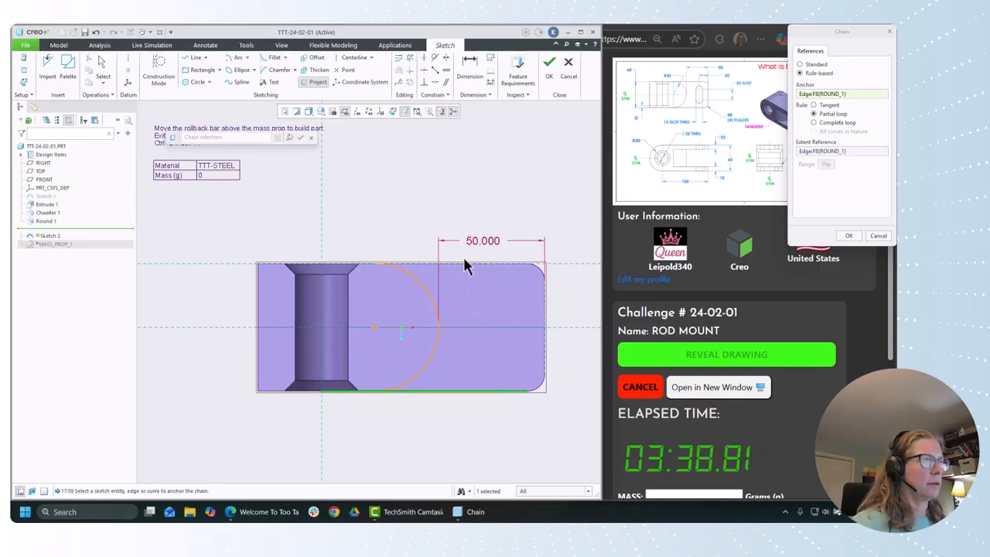
click(821, 94)
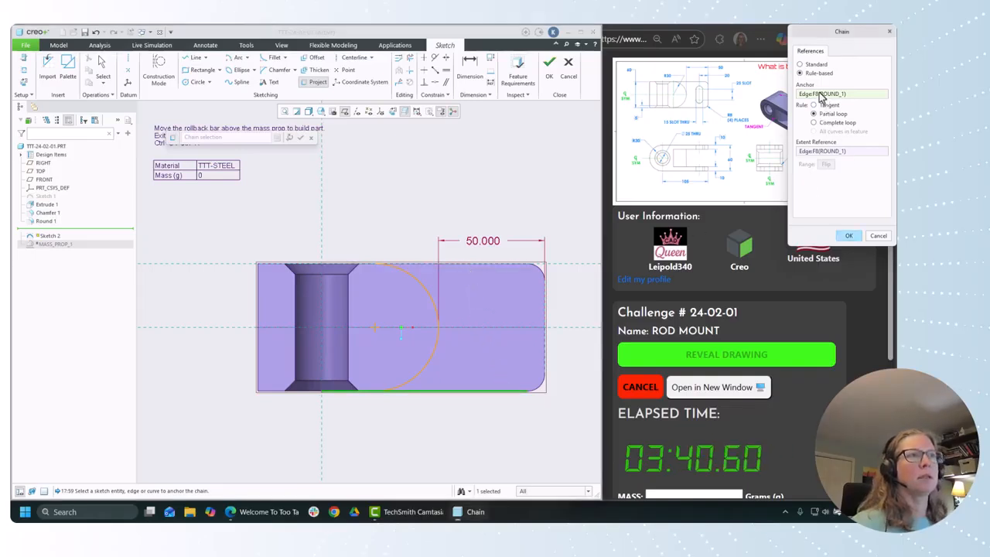
click(845, 153)
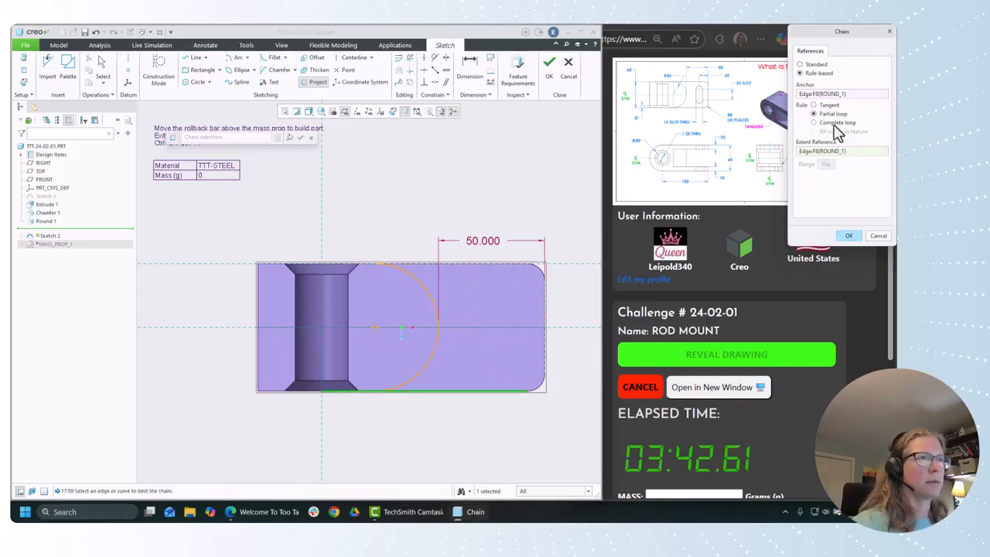
click(500, 263)
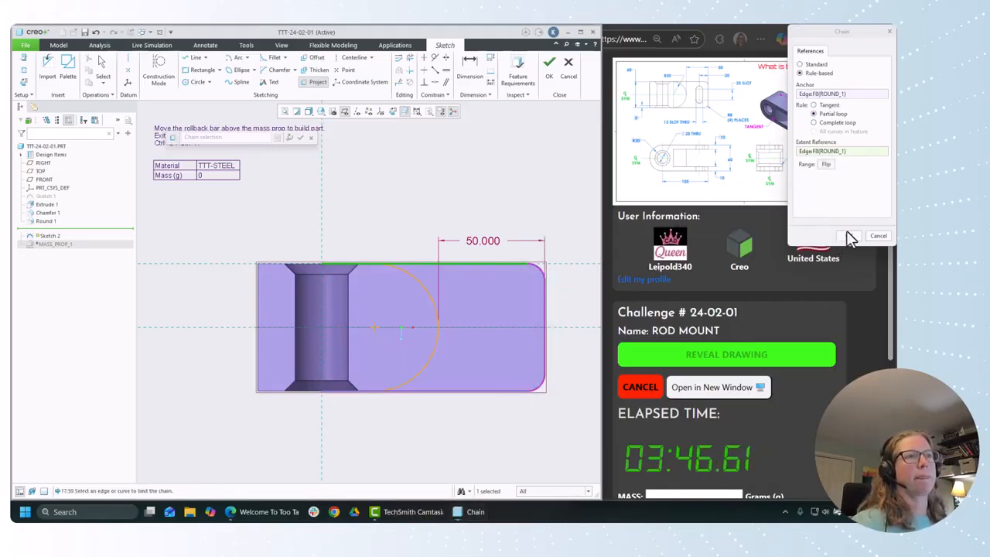
click(847, 236)
click(299, 138)
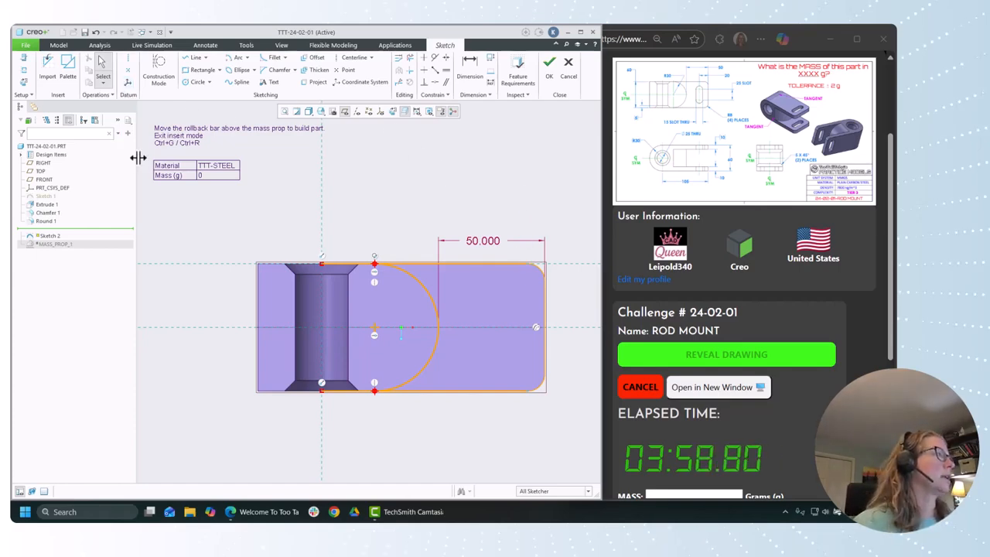
Insert the Racetrack 1 – center-to-center palette shape above the block at a scale of about 10.9
click(68, 68)
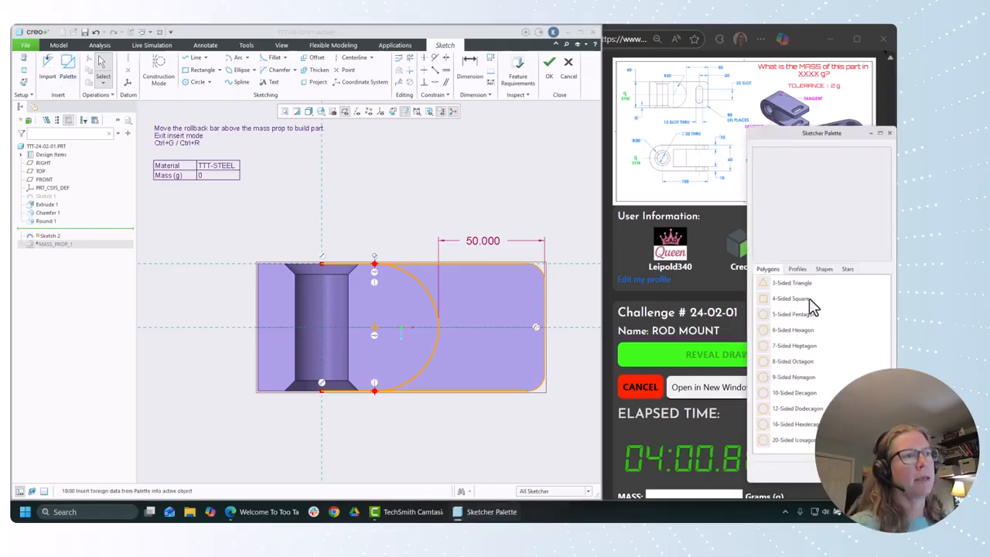
click(825, 270)
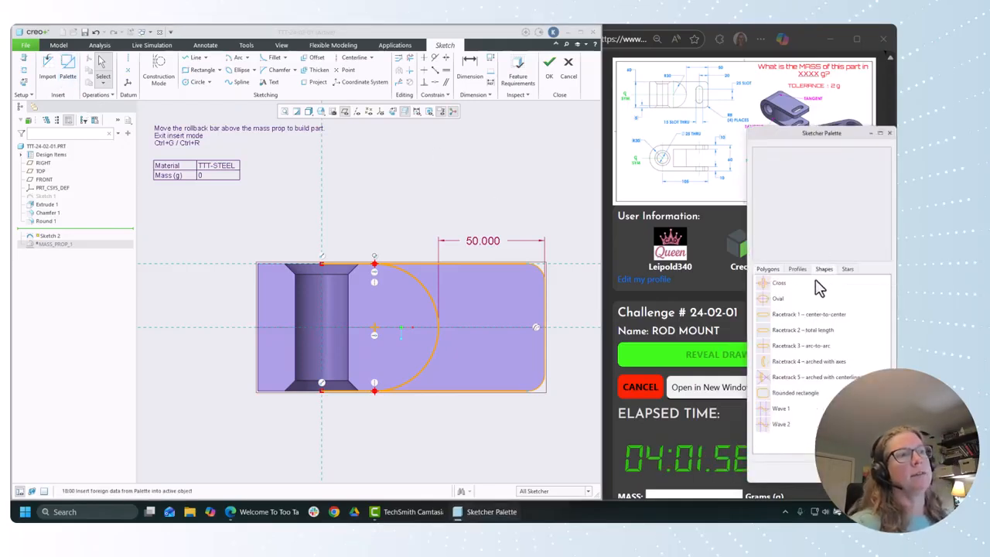
click(798, 315)
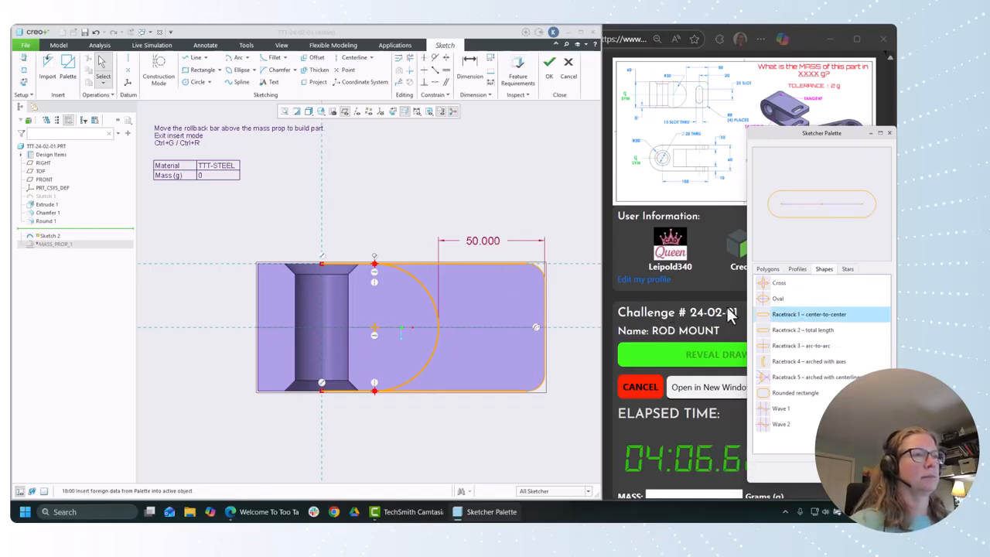
double_click(786, 317)
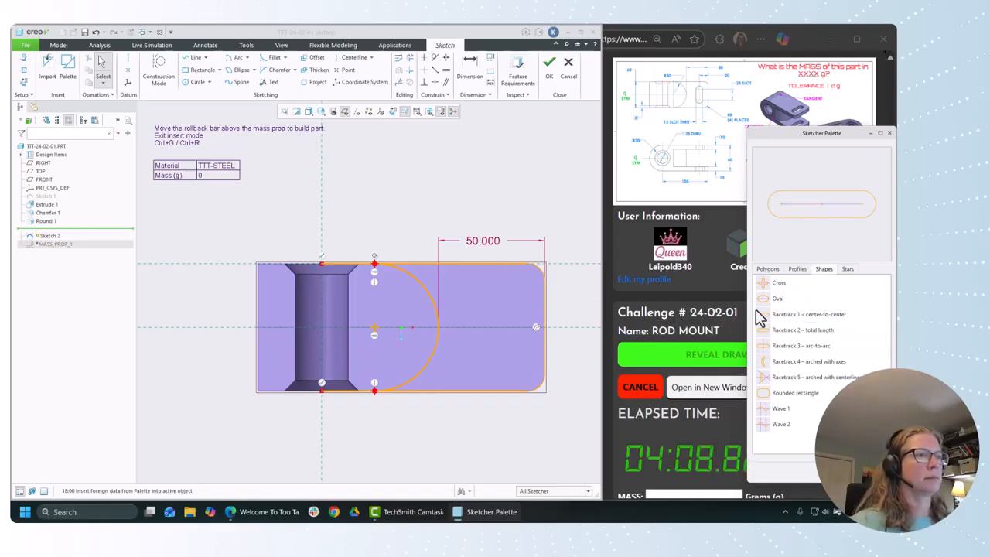
drag(799, 317, 562, 330)
click(495, 302)
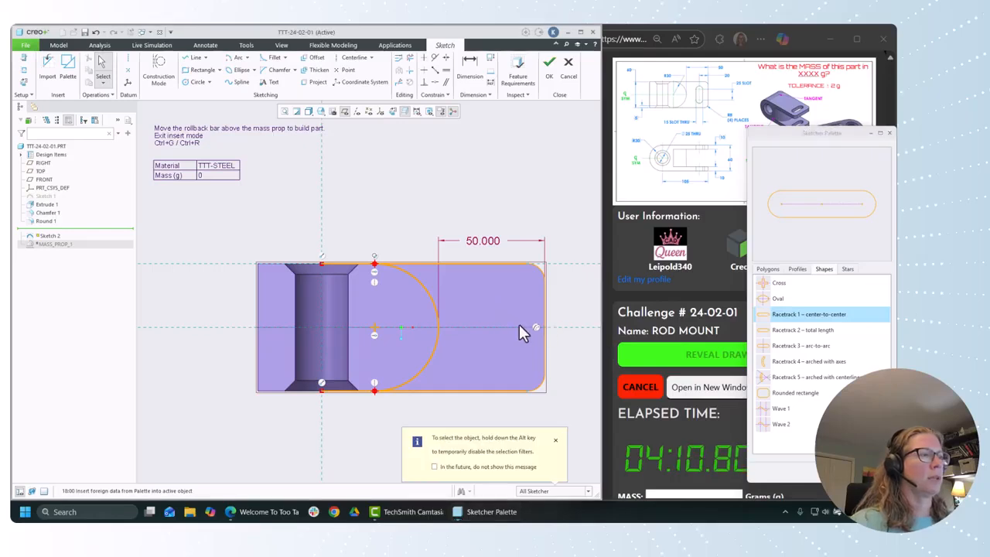
click(554, 440)
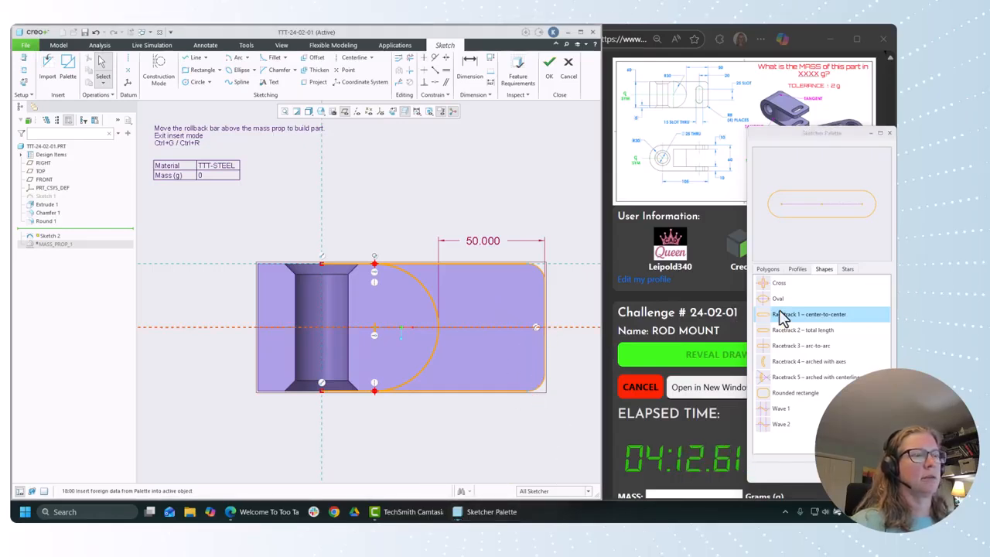
drag(795, 316, 740, 313)
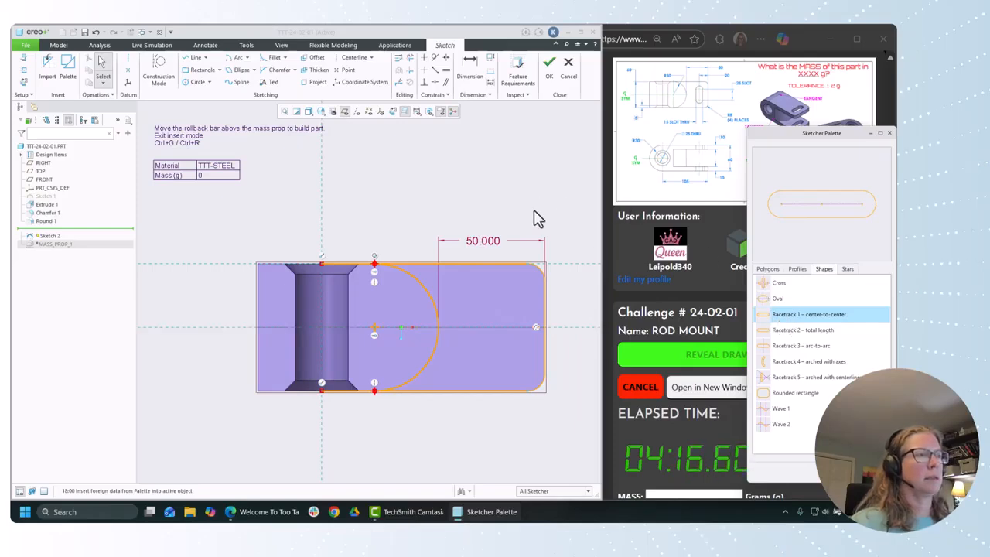
click(477, 190)
mouse_move(778, 315)
mouse_down()
mouse_move(557, 221)
mouse_move(457, 194)
mouse_up()
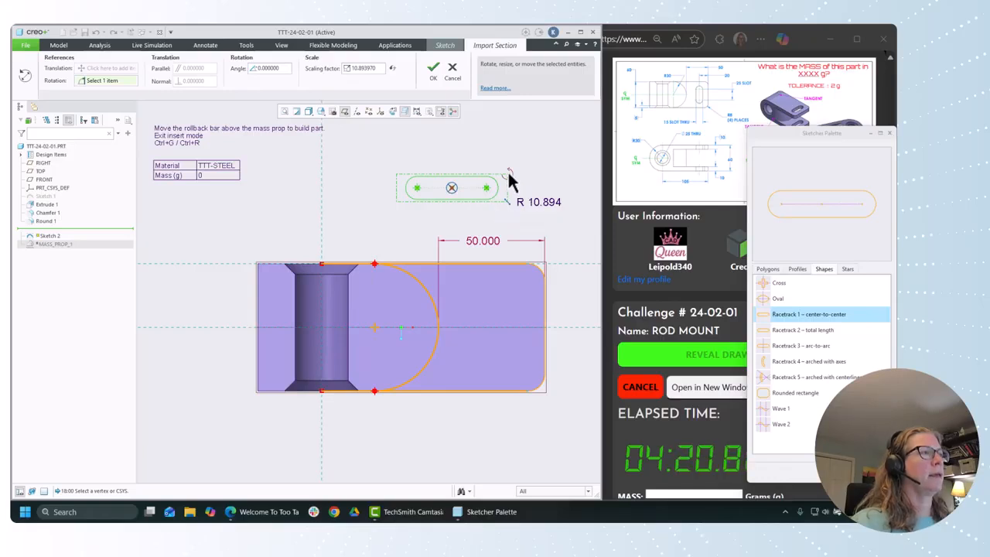
Rotate the racetrack slot 90° and place its centre on the horizontal reference, with its side about 14.5 mm from the block's flat end
drag(509, 174, 446, 149)
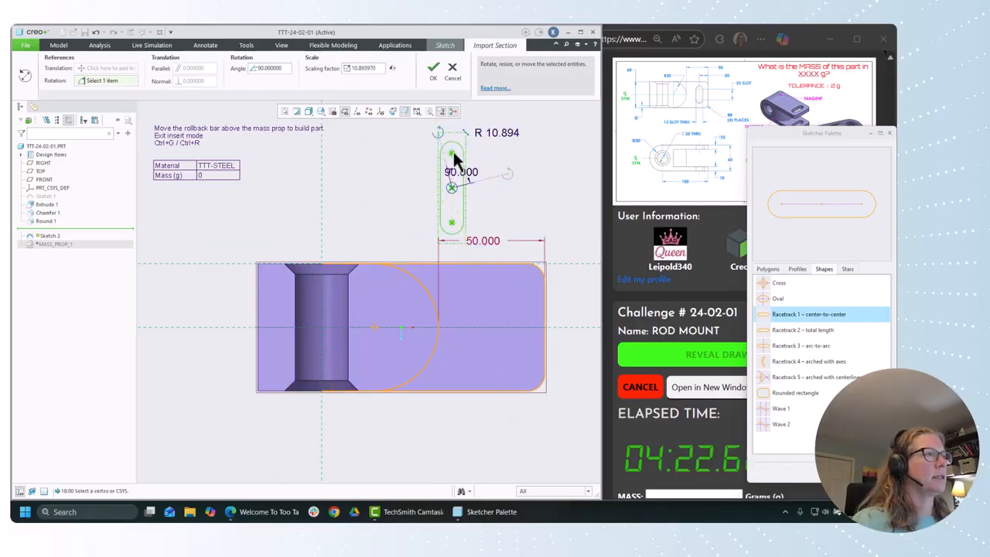
drag(457, 196, 502, 328)
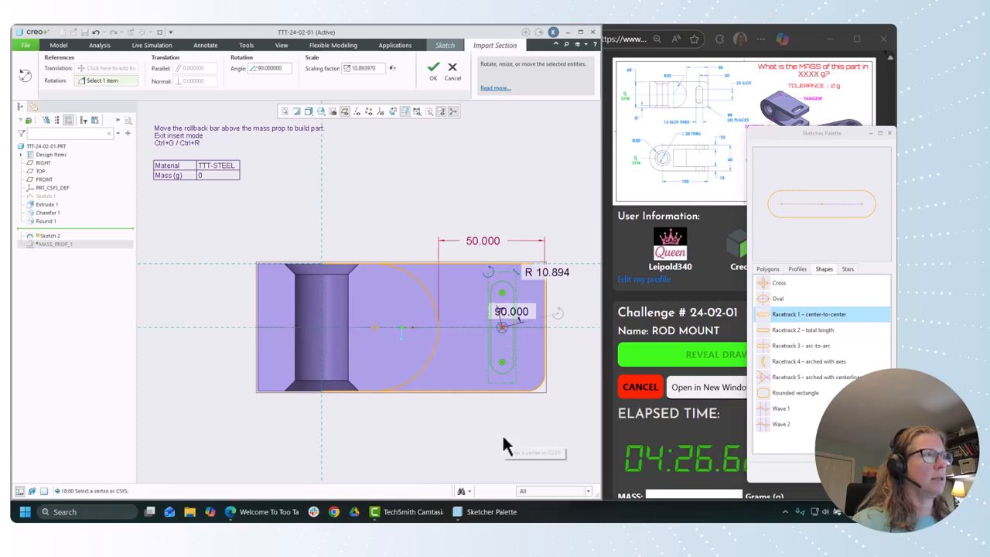
click(433, 69)
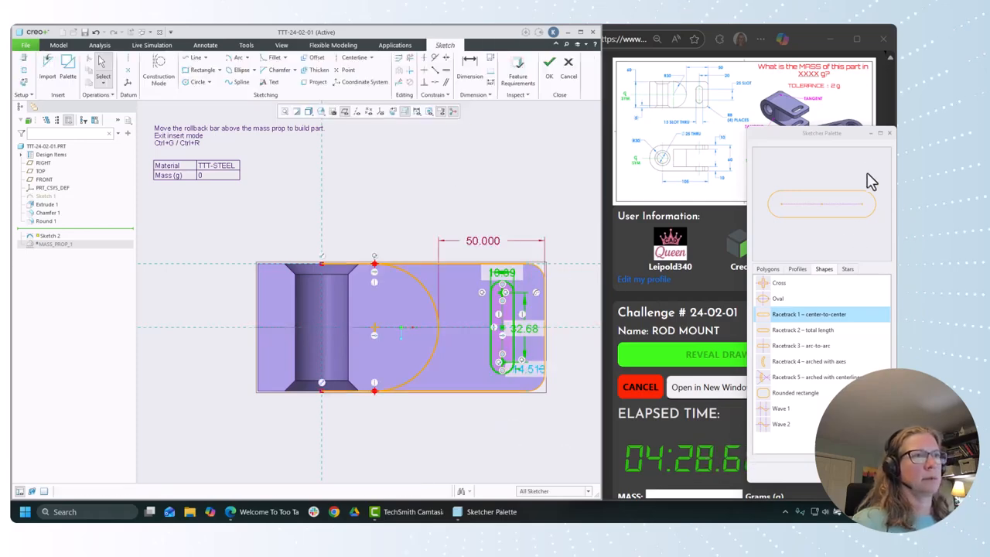
click(889, 134)
Set the slot's center-to-center length to 25 mm and its width to 15 mm
scroll(552, 345, up, 1)
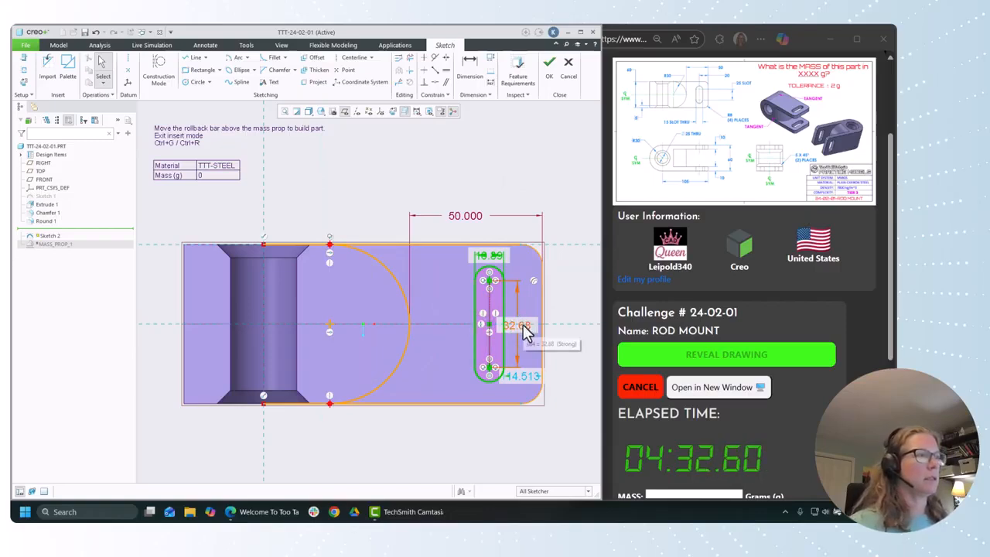
double_click(520, 327)
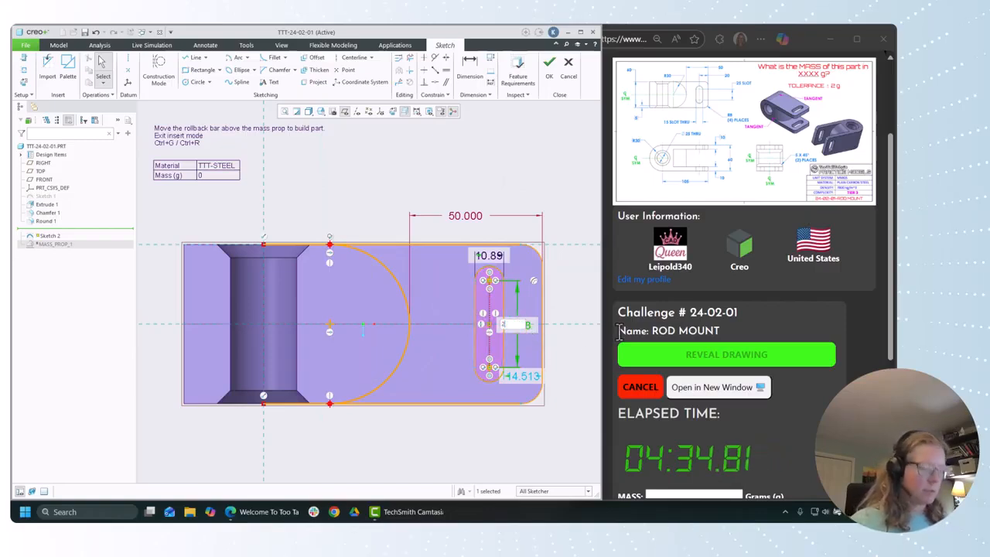
text(25)
key(Return)
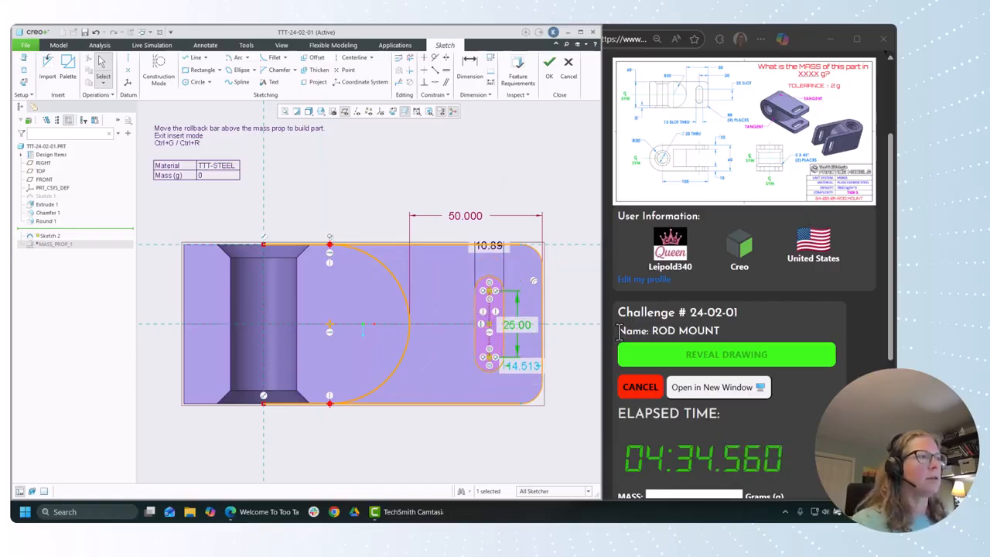
double_click(492, 253)
text(5)
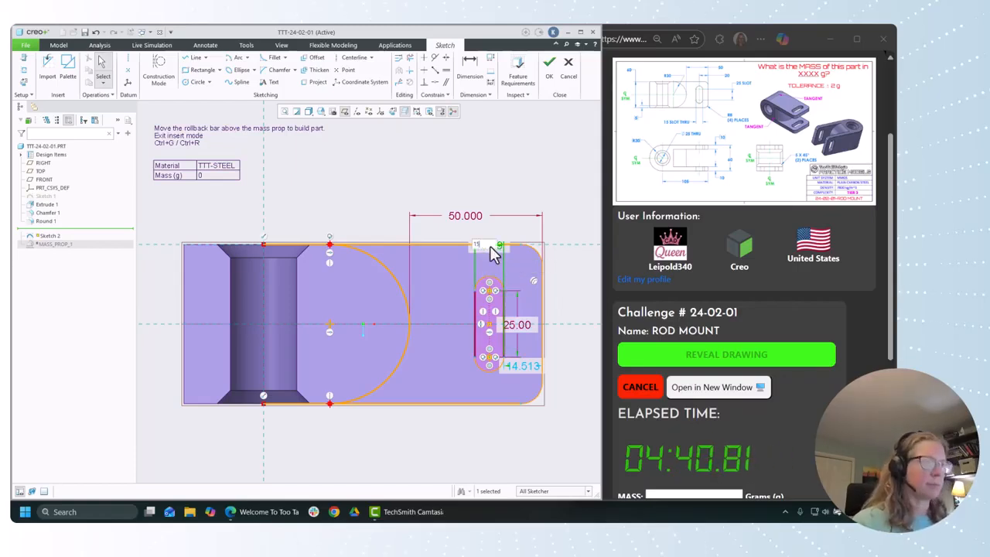
key(Return)
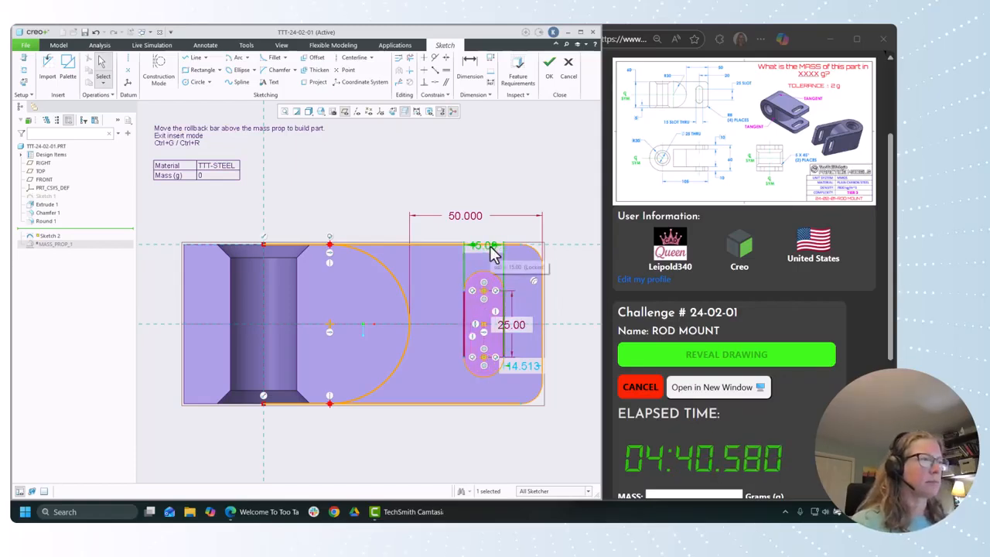
Dimension the slot's centreline 20 mm from the block's flat end and finish the sketch
click(469, 65)
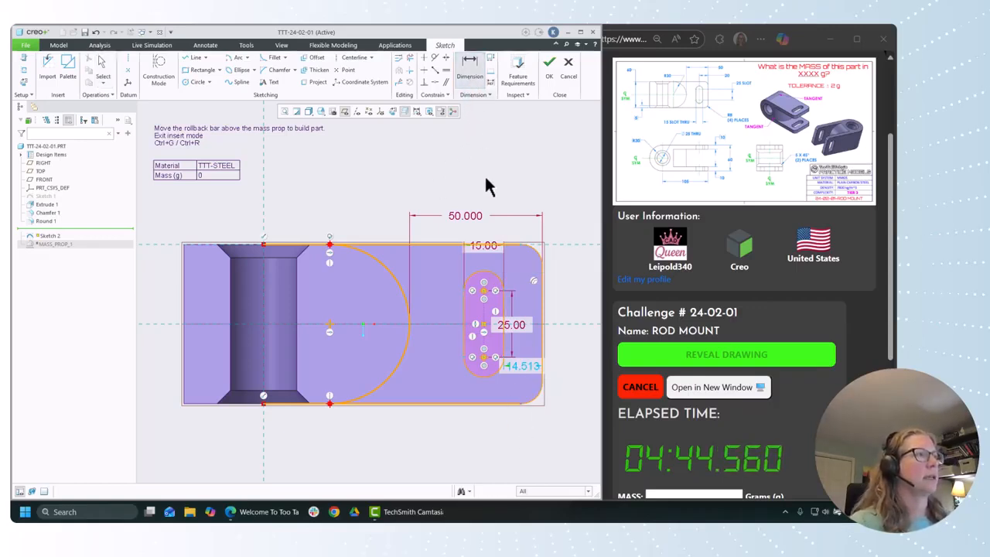
click(542, 303)
middle_click(508, 225)
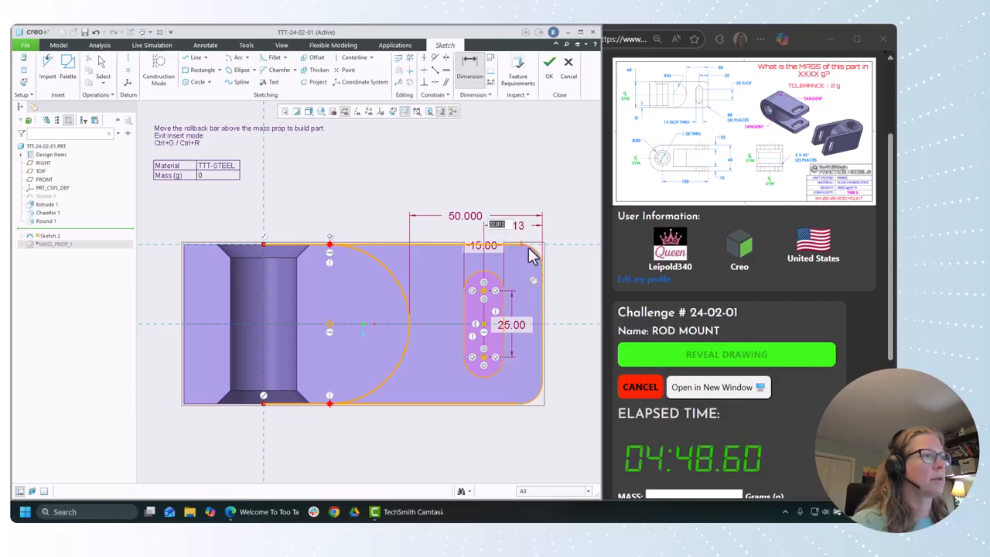
text(20)
key(Return)
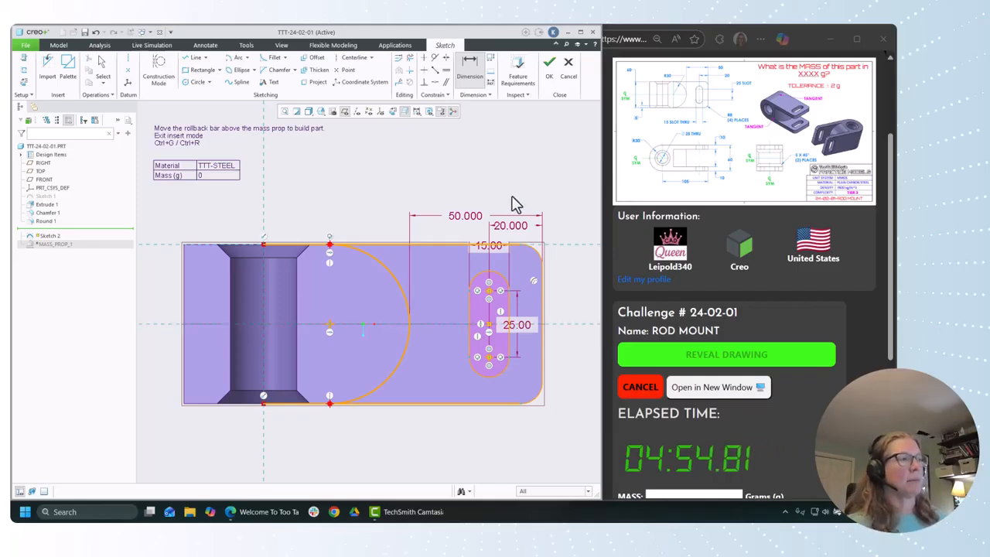
click(548, 67)
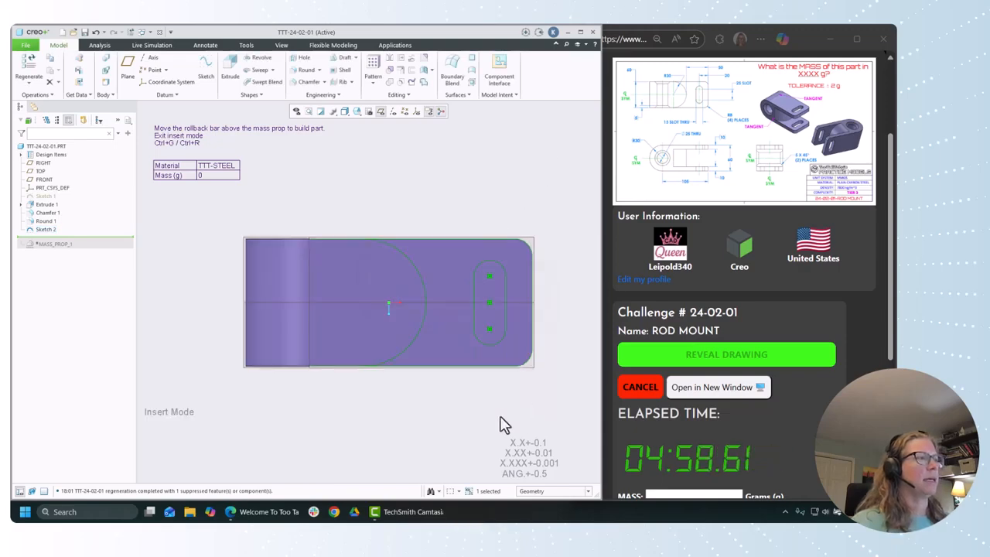
Cut the racetrack slot through the block by extruding its sketch region with material removal, To Next on both sides
mouse_move(499, 423)
middle_down()
mouse_move(474, 356)
mouse_move(481, 335)
mouse_move(529, 416)
middle_up()
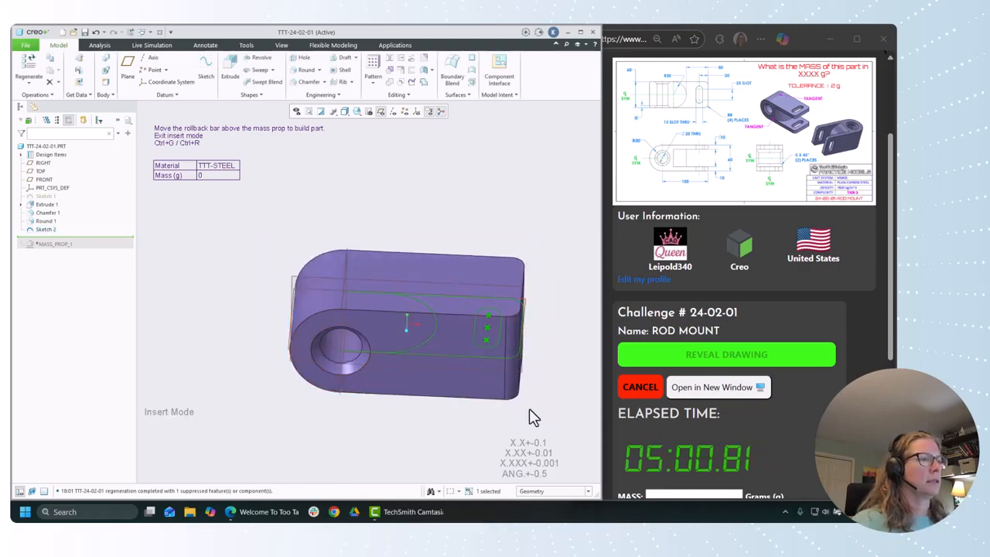
click(556, 490)
click(543, 476)
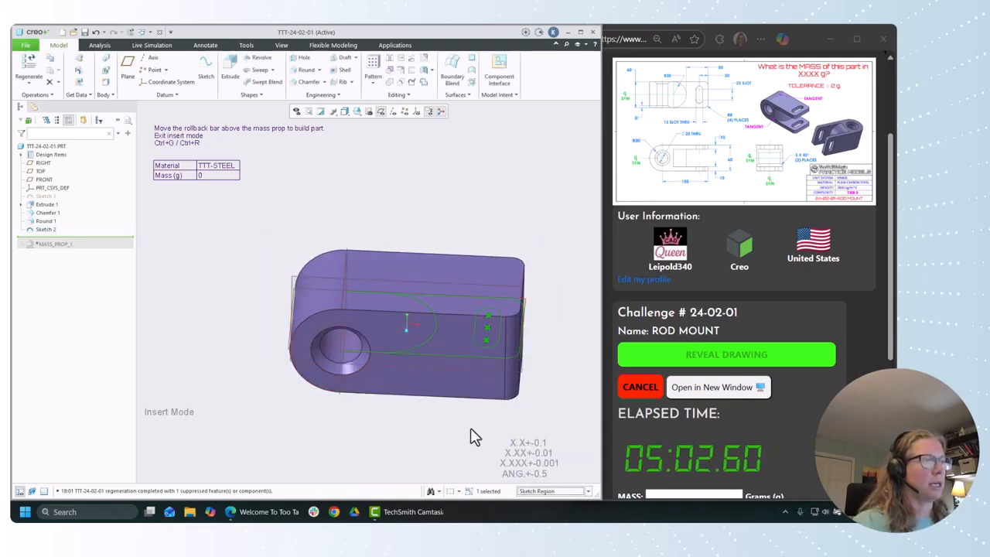
click(480, 329)
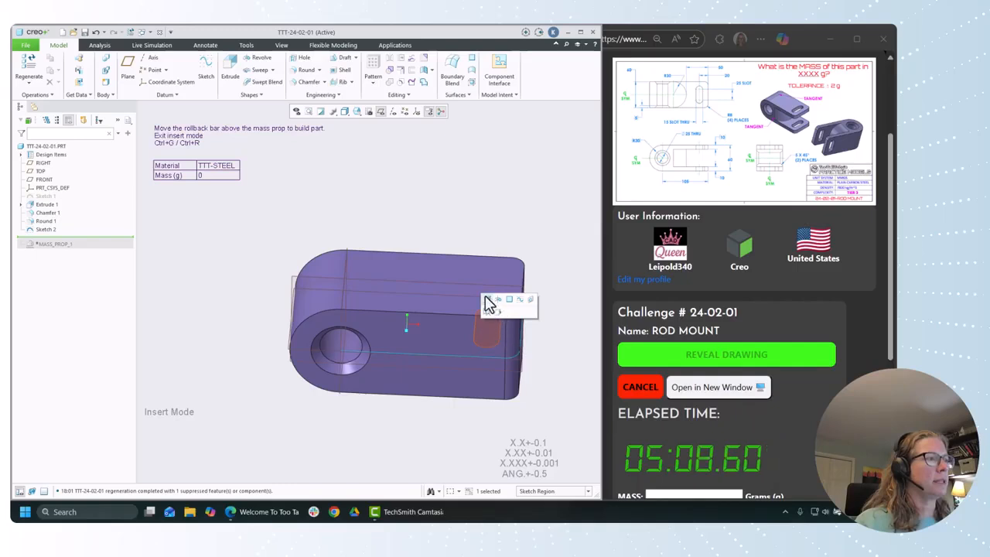
click(488, 299)
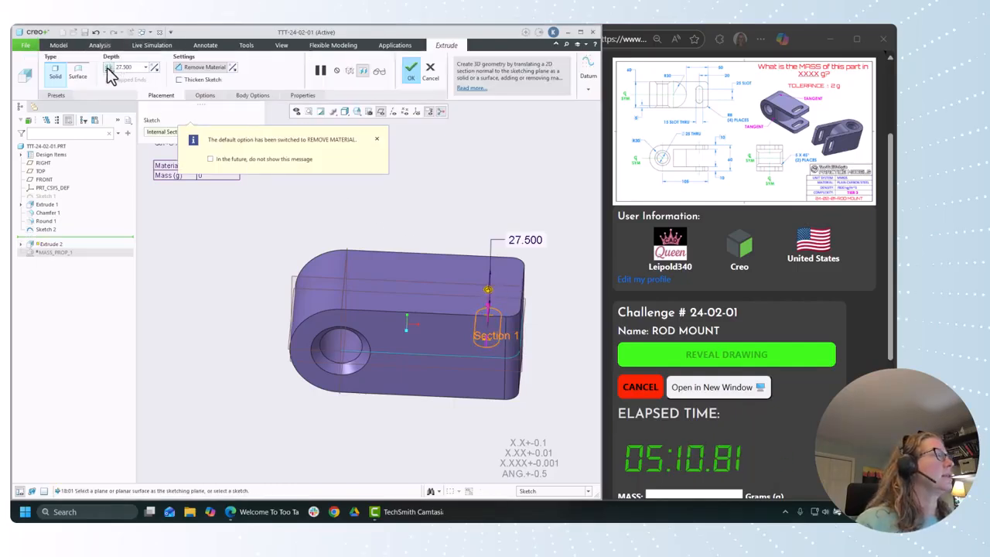
click(226, 95)
click(266, 137)
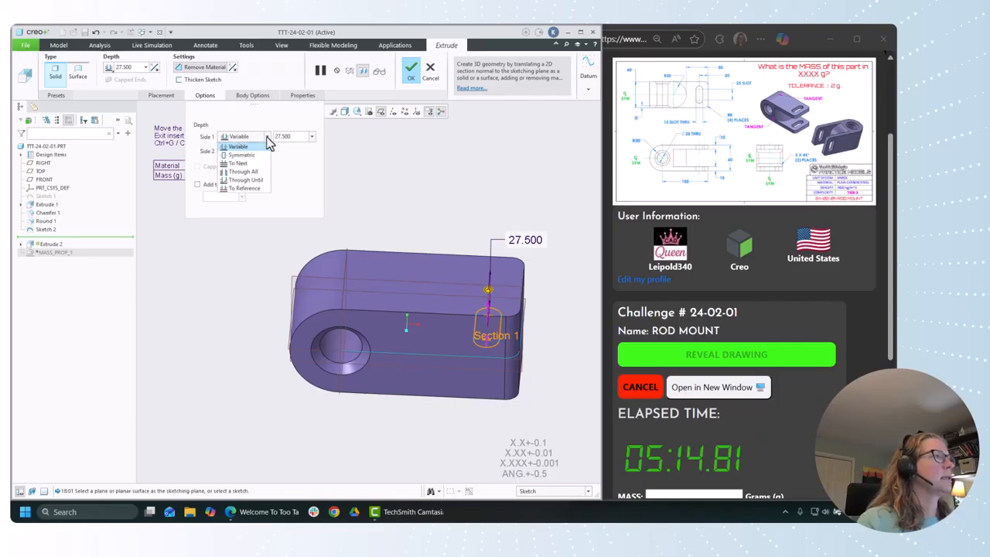
click(249, 163)
click(260, 152)
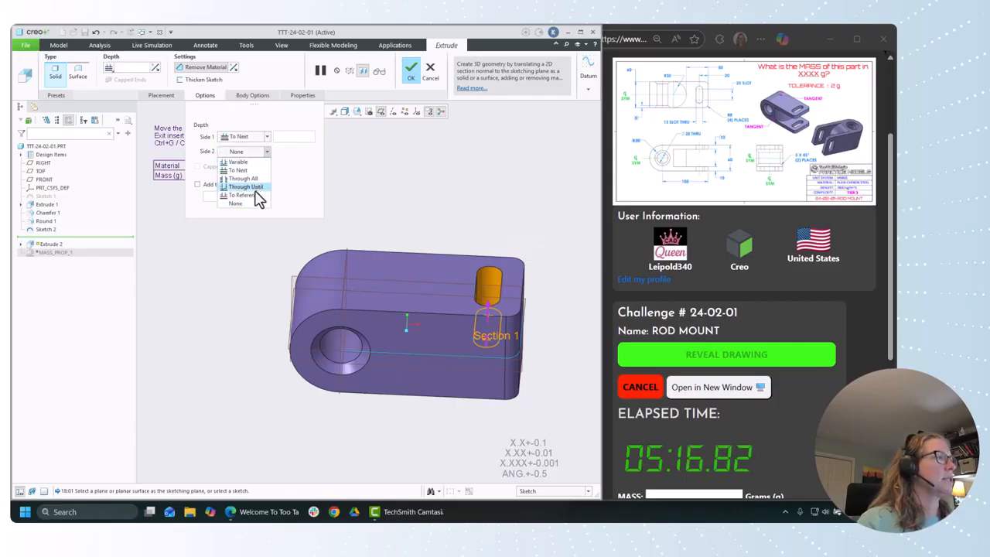
click(241, 170)
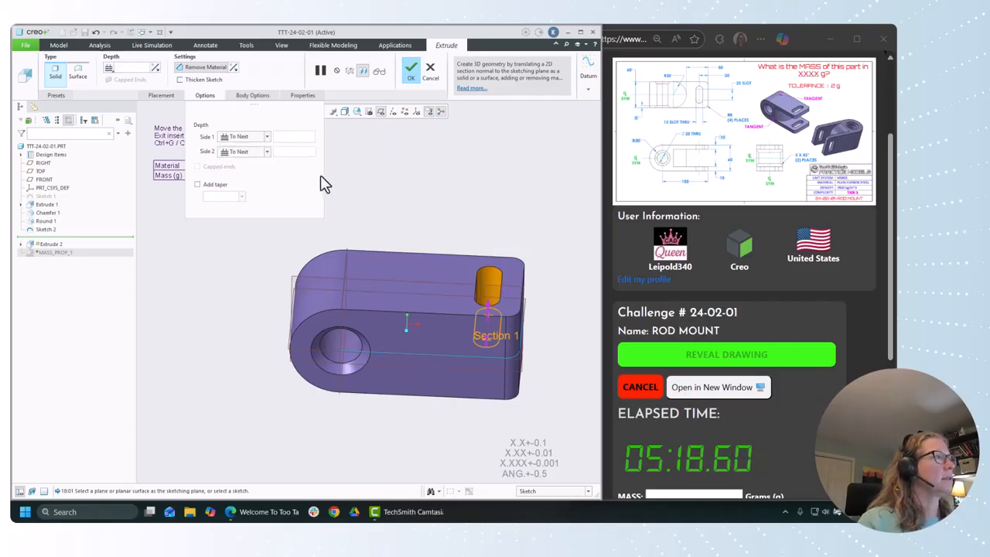
middle_drag(373, 193, 389, 137)
click(410, 73)
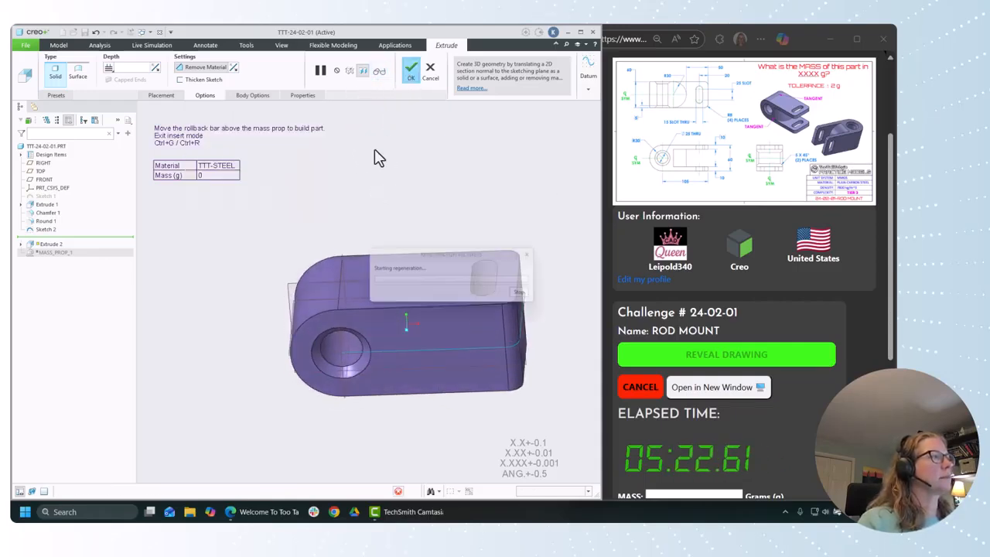
Cut the gap between the fork arms by extruding the sketch region beyond the arc symmetrically 40 mm with material removed
middle_drag(354, 165, 398, 244)
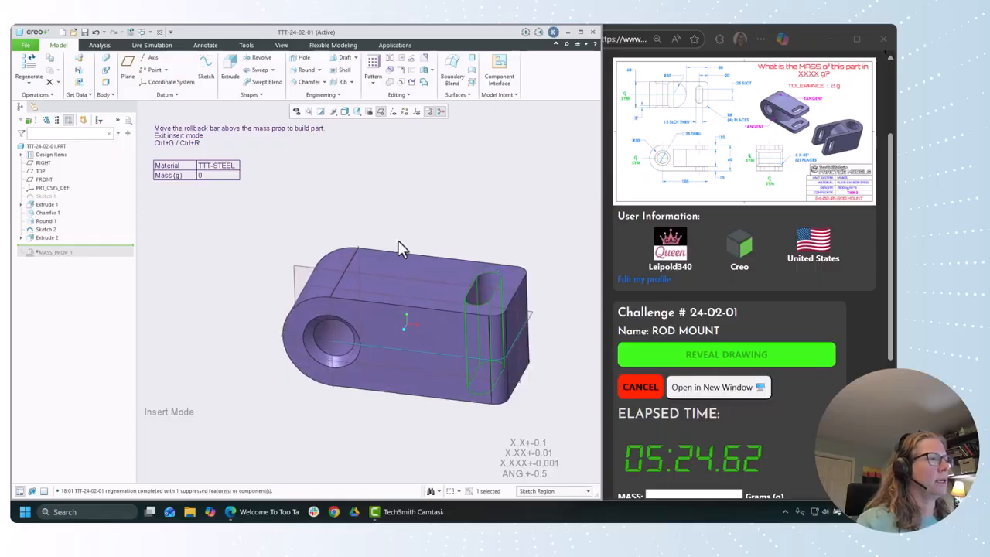
click(446, 335)
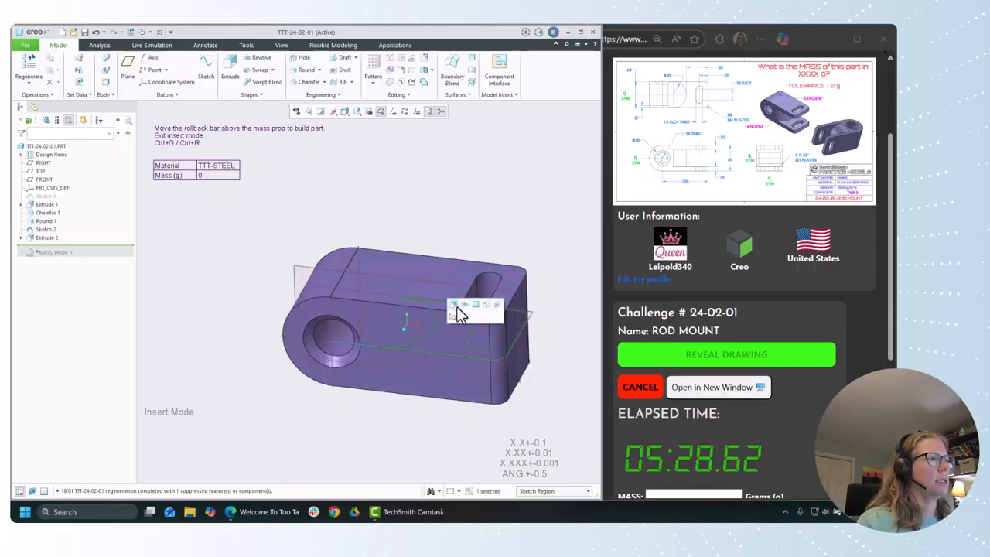
click(453, 304)
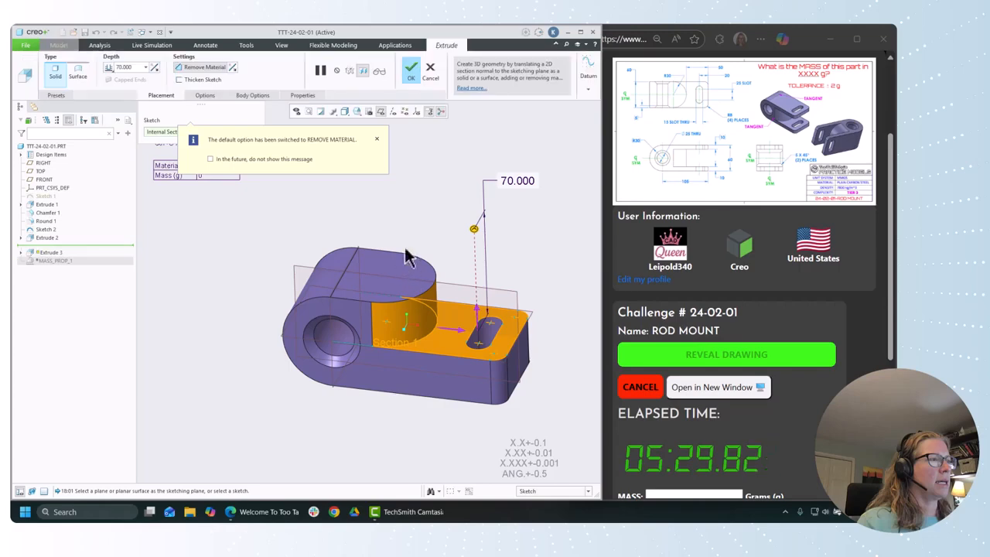
click(110, 67)
click(123, 89)
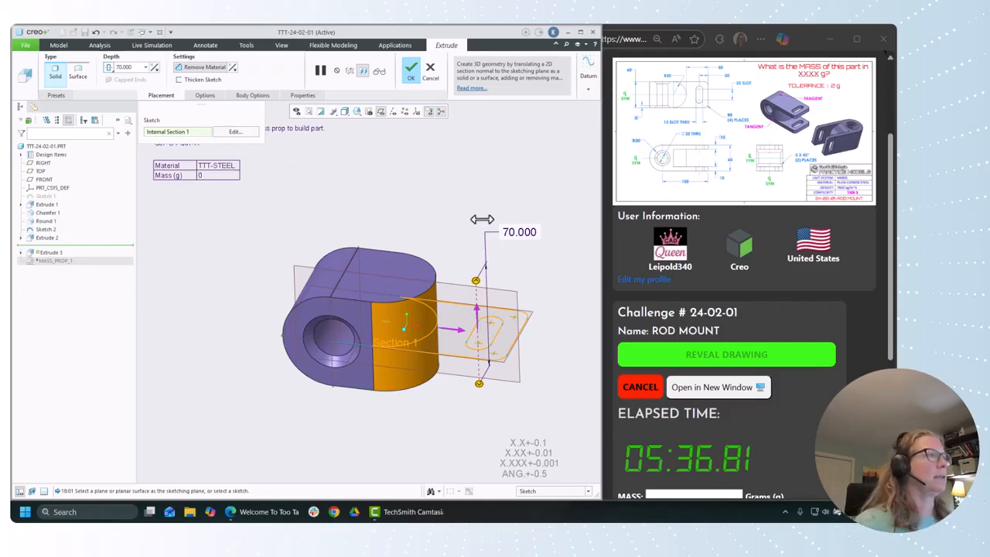
double_click(515, 242)
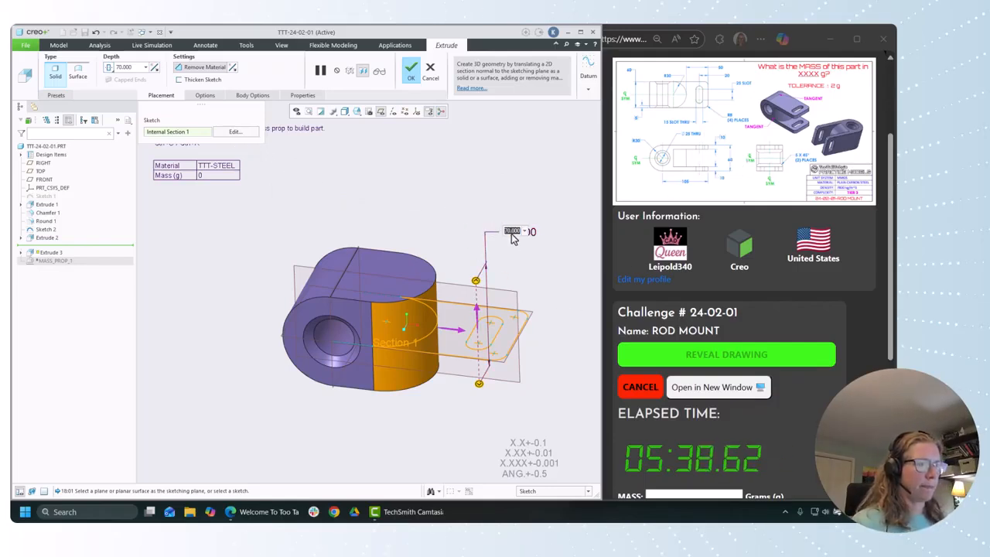
text(40)
key(Return)
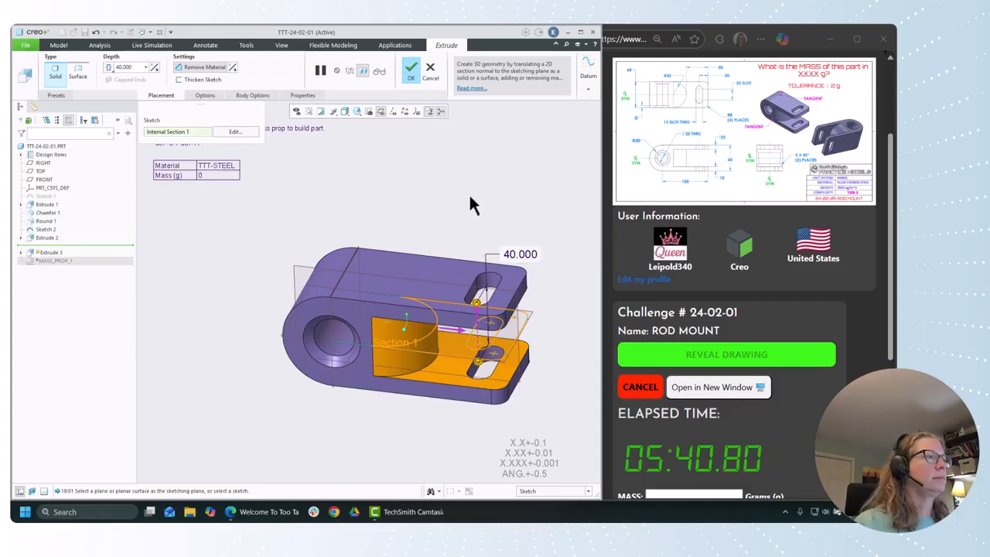
mouse_move(468, 193)
middle_down()
mouse_move(480, 193)
mouse_move(453, 184)
middle_up()
click(409, 75)
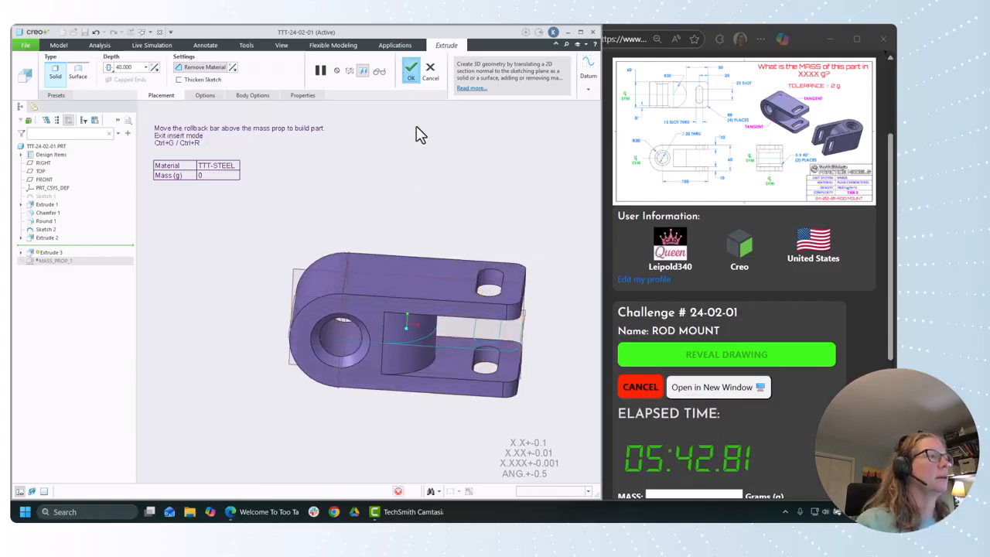
click(229, 263)
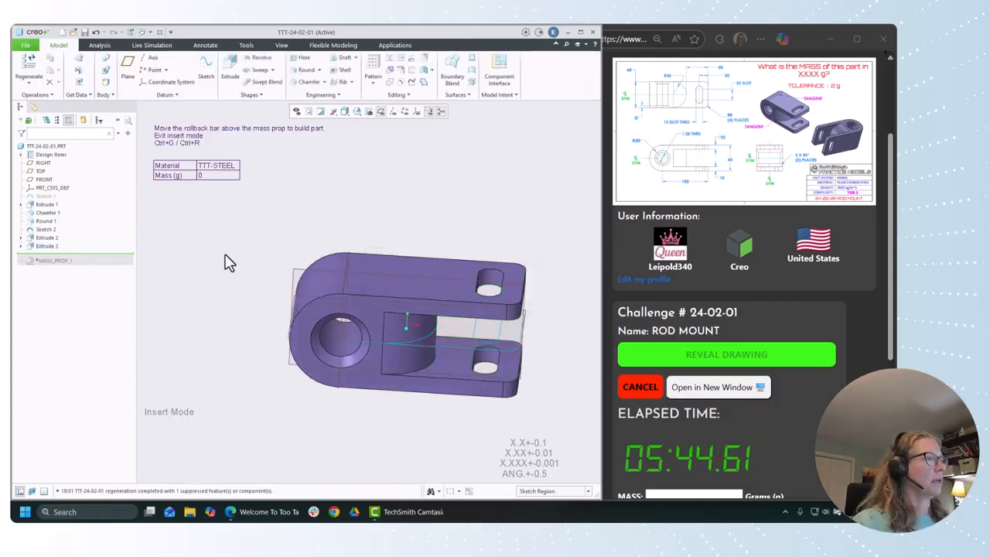
Hide Sketch 2 and turn off the display of datum planes
click(49, 230)
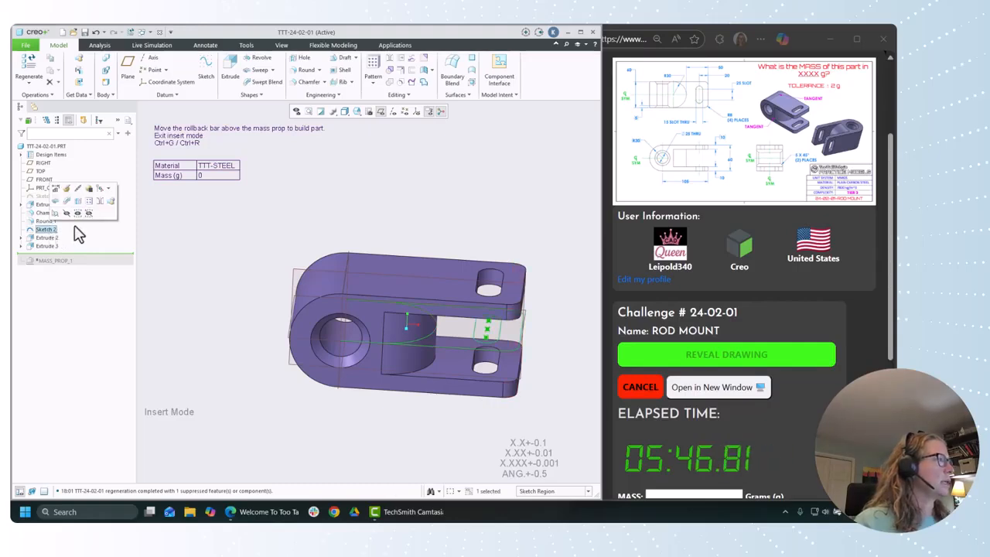
click(67, 212)
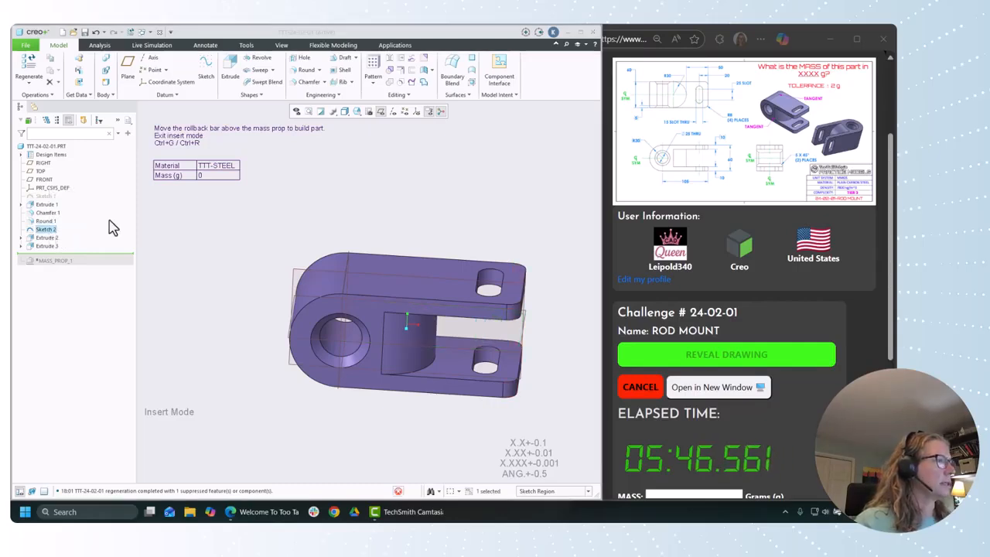
click(380, 113)
middle_drag(426, 170, 458, 172)
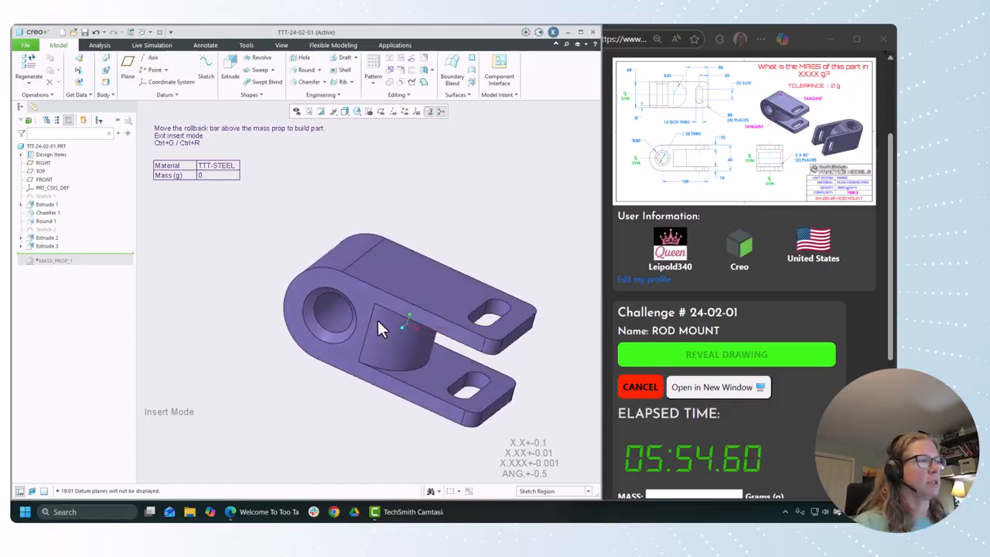
middle_drag(477, 216, 458, 210)
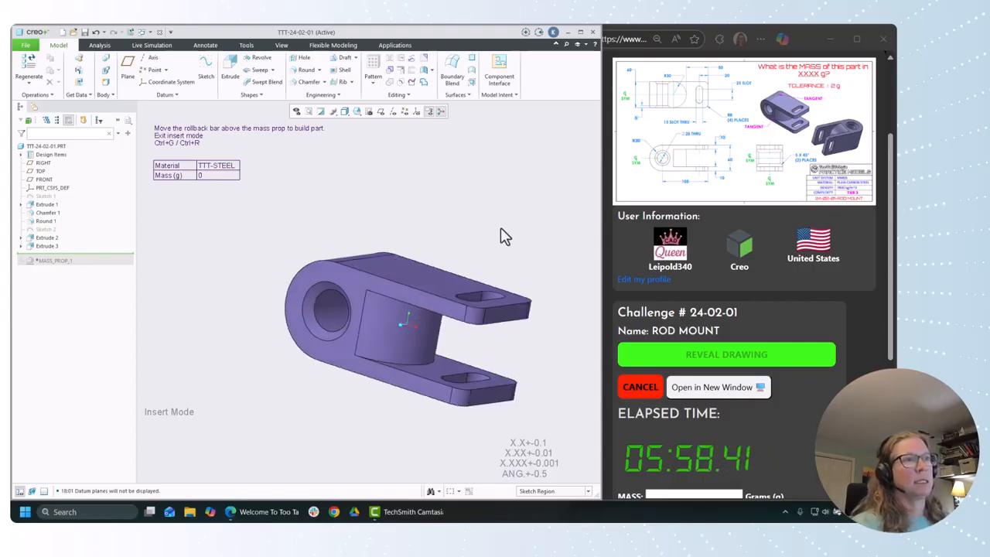
middle_drag(507, 196, 314, 258)
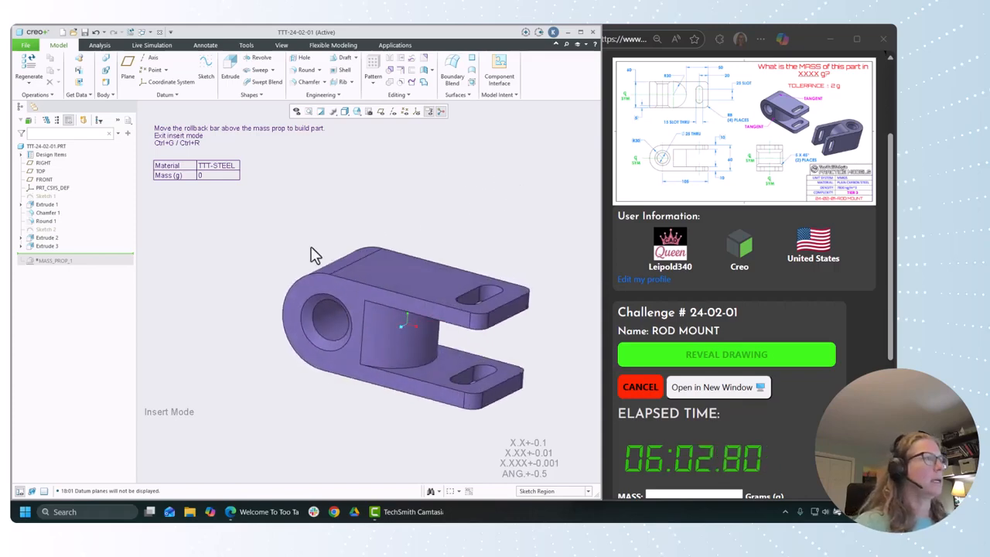
Move the insertion point below MASS_PROP_1 to compute the mass, then submit 2216 g as the answer on the challenge page in the browser
drag(106, 261, 86, 264)
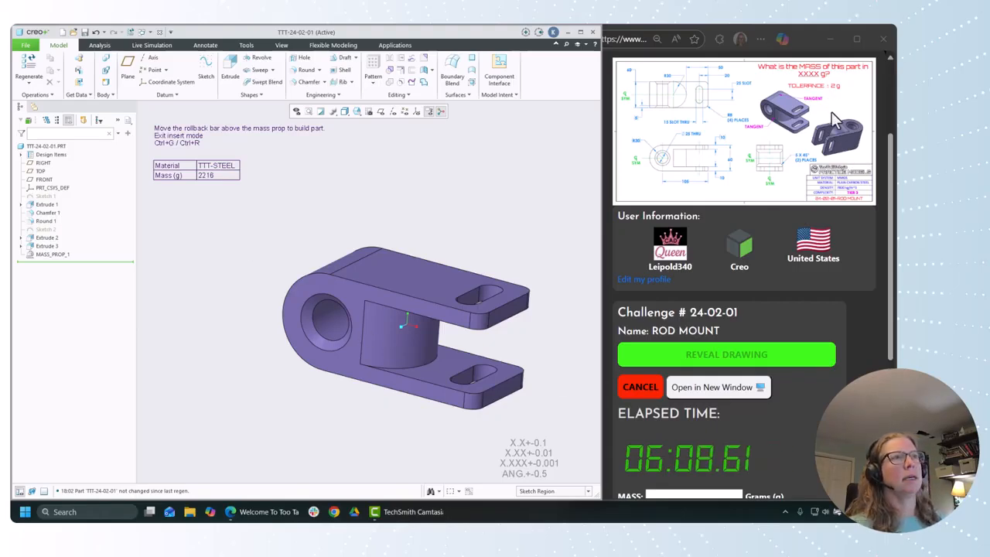
scroll(743, 387, down, 2)
click(677, 440)
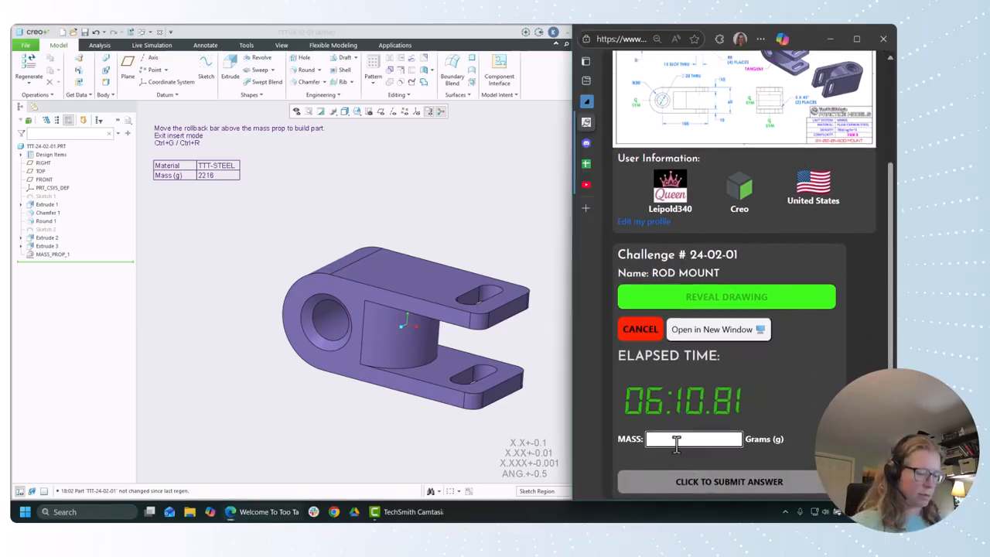
text(2216)
key(Return)
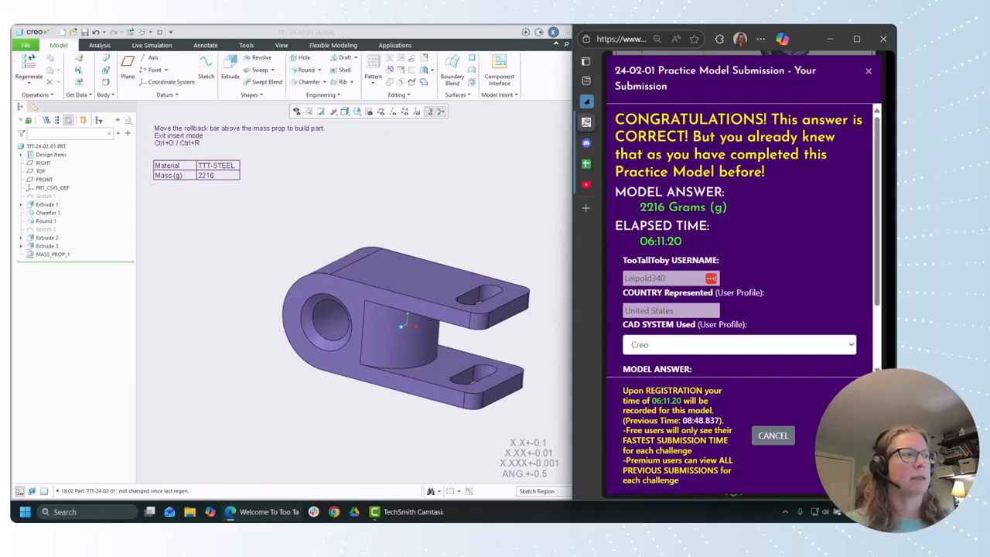
middle_drag(395, 446, 377, 436)
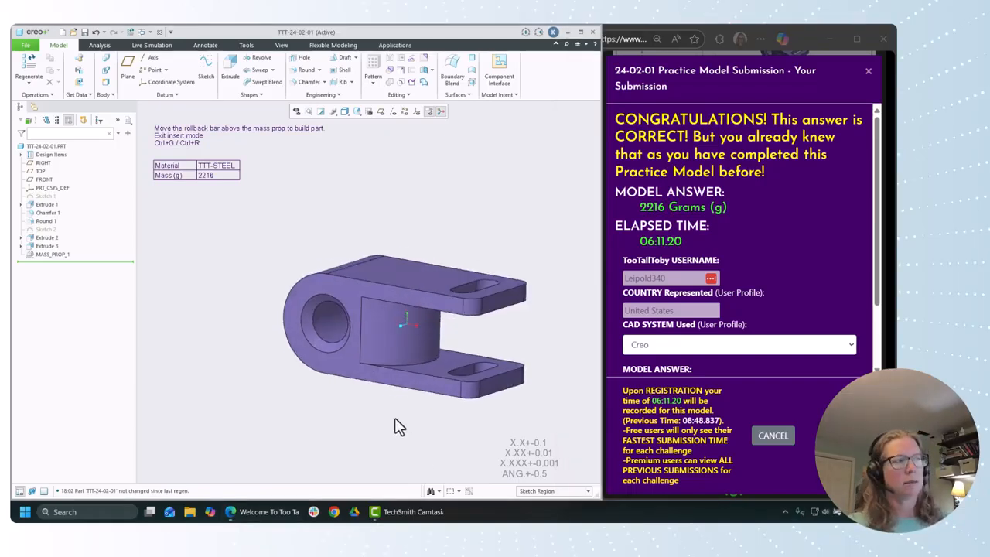
mouse_move(379, 417)
middle_down()
mouse_move(407, 391)
mouse_move(398, 420)
mouse_move(384, 416)
middle_up()
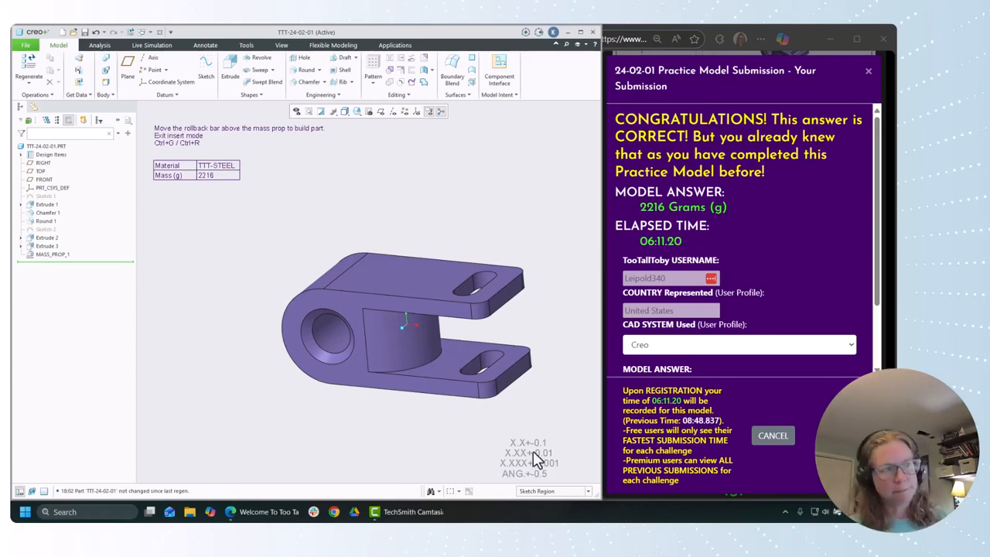
middle_drag(565, 410, 558, 389)
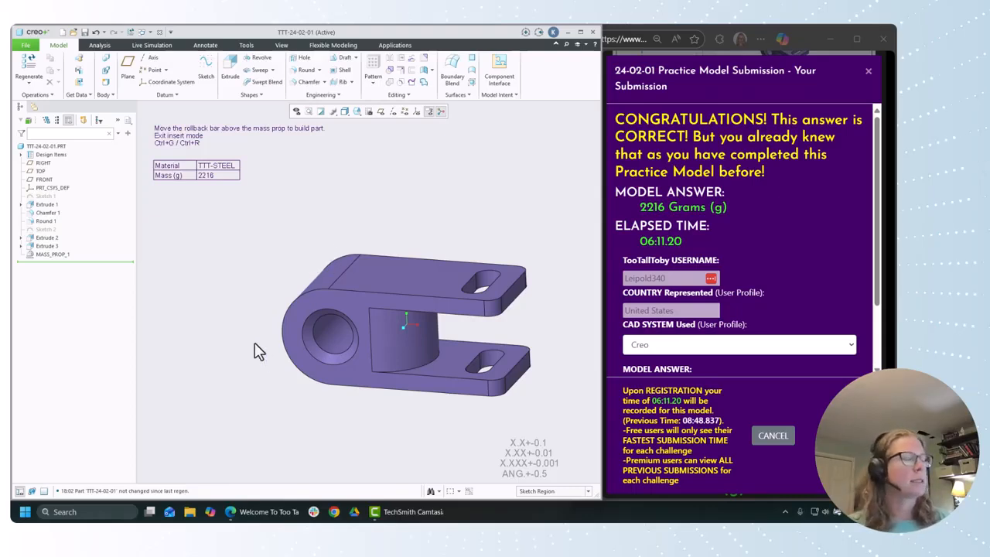
mouse_move(309, 410)
middle_down()
mouse_move(315, 399)
mouse_move(304, 402)
middle_up()
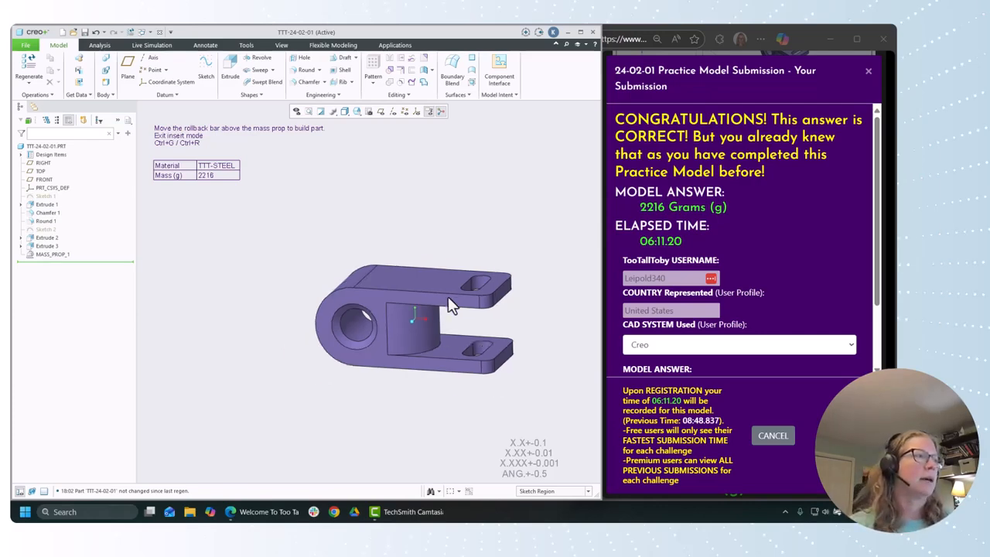
middle_drag(504, 331, 506, 325)
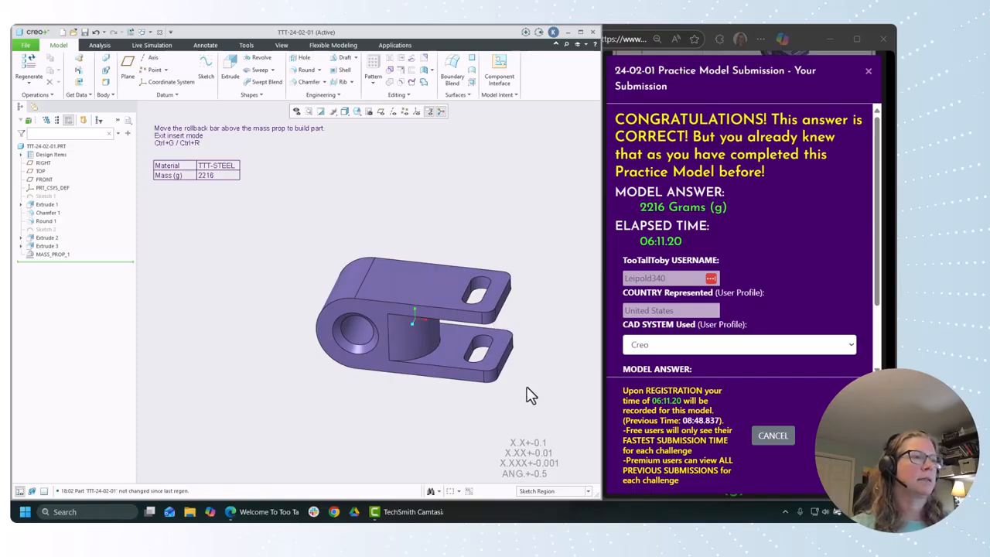